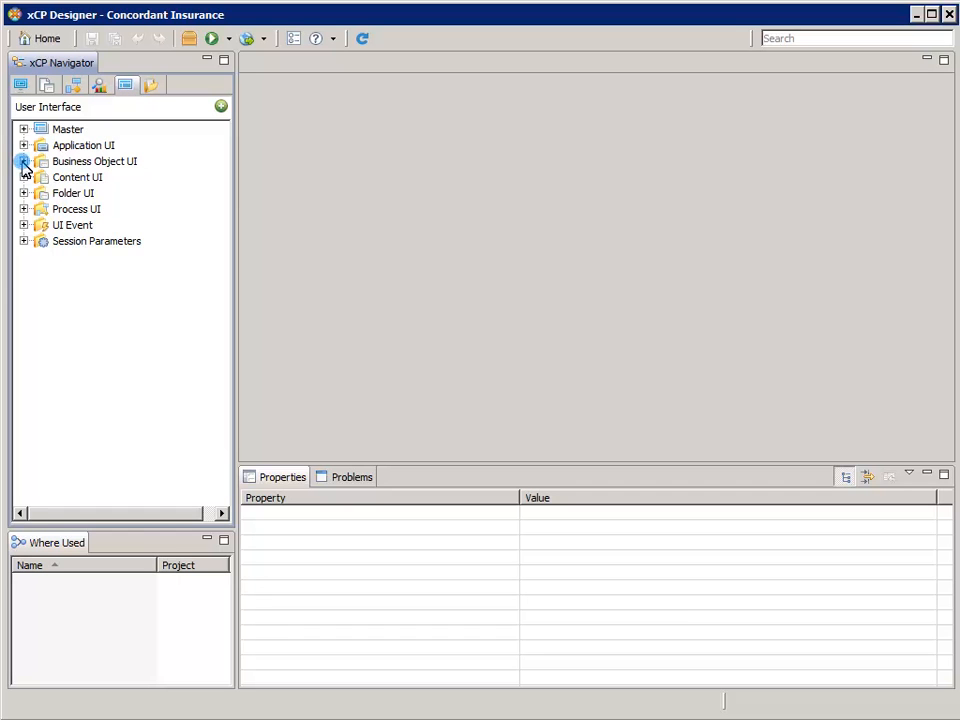
- Open the Create Policy page under the Policy business object's user interface
click(23, 162)
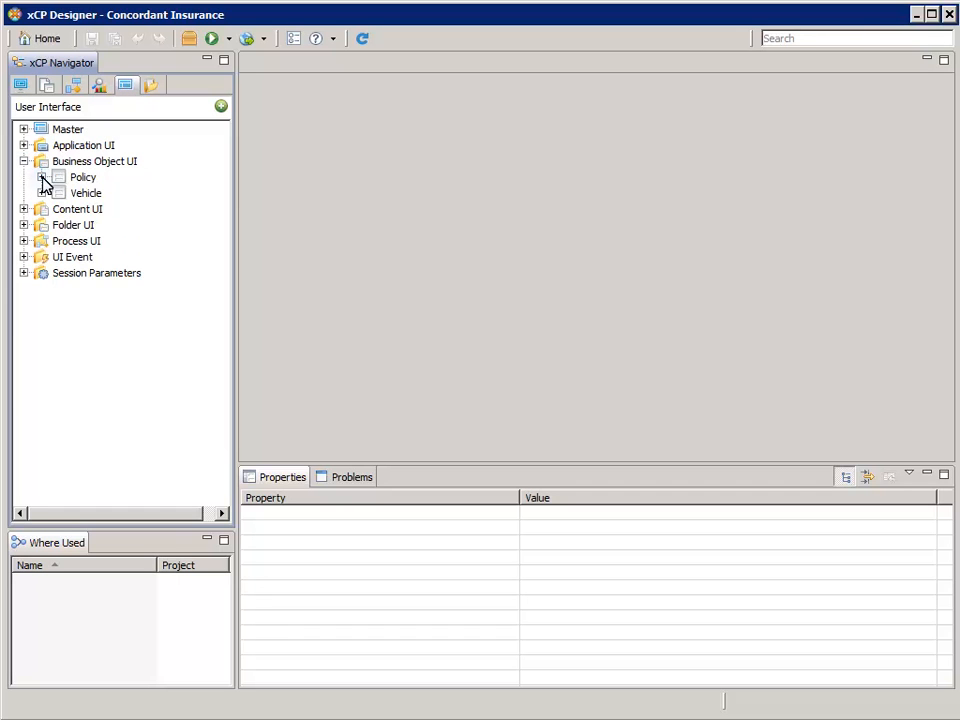
click(41, 177)
click(97, 192)
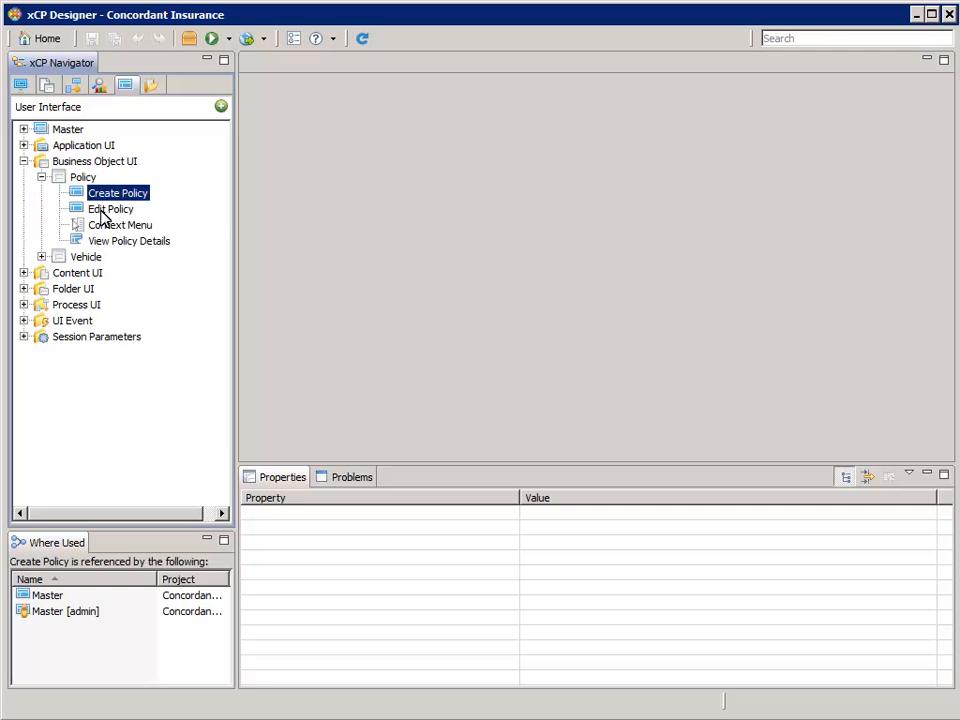
click(101, 210)
right_click(146, 195)
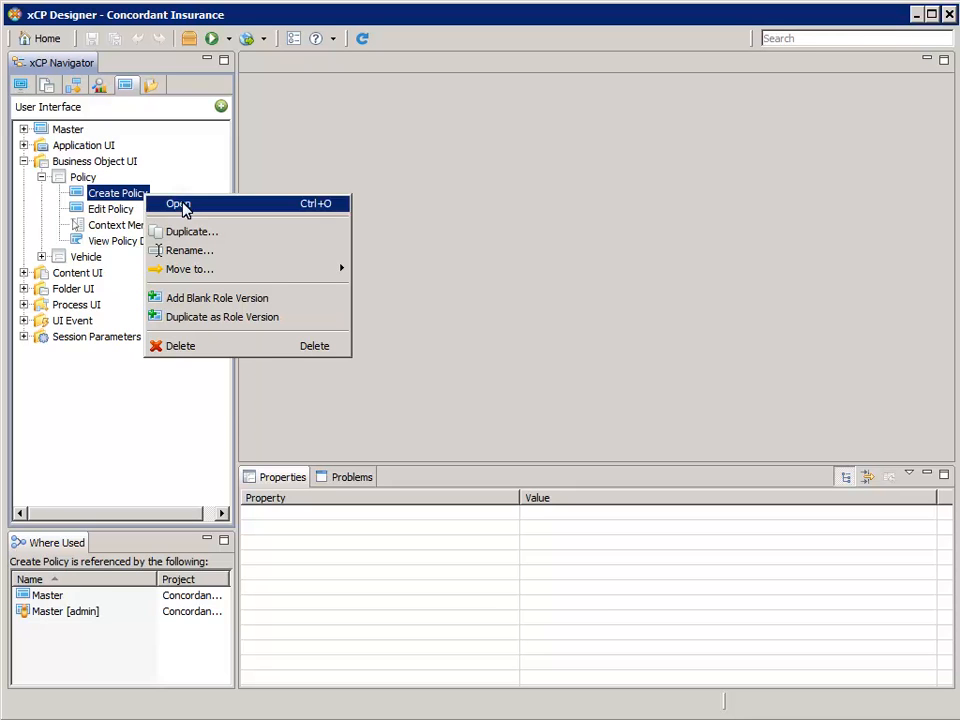
click(185, 205)
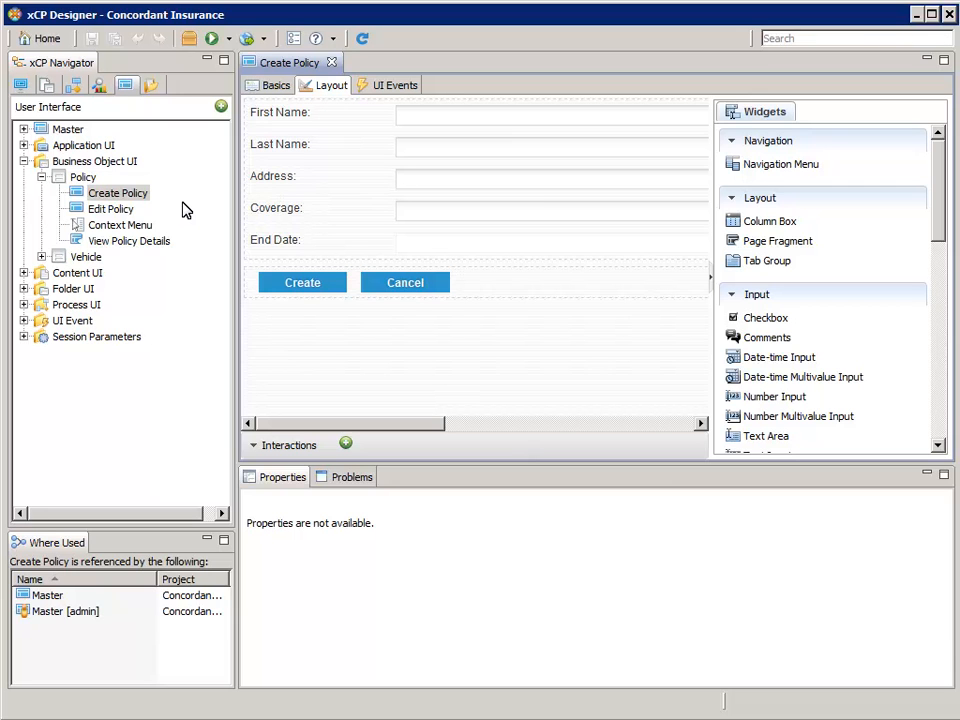
- Examine the View Claim Document page under Content UI and the View Claim page under Folder UI
click(24, 273)
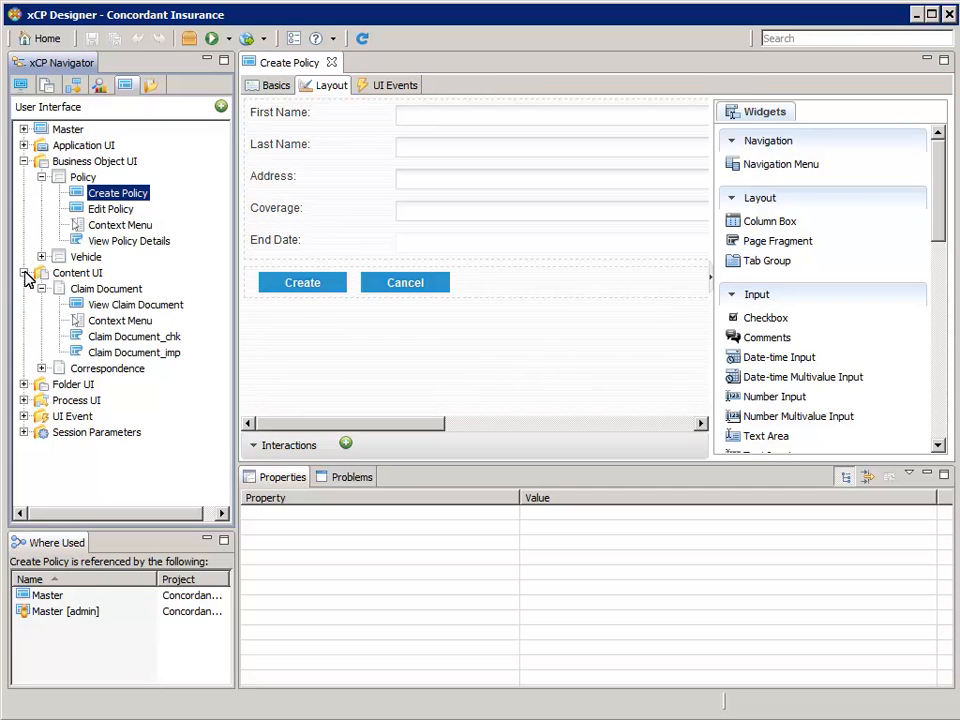
click(84, 306)
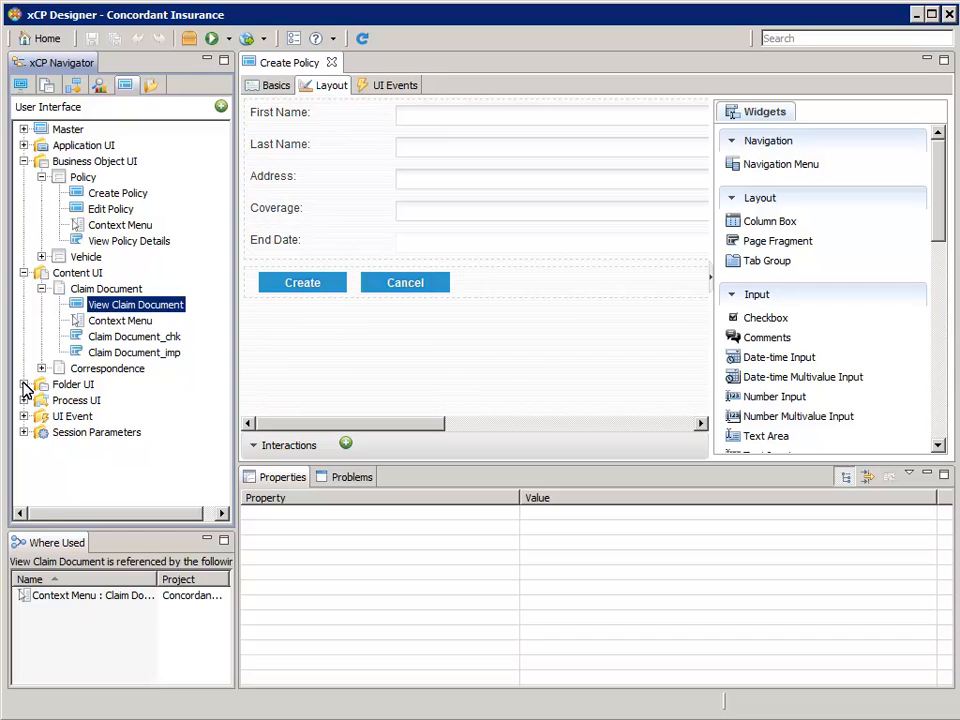
click(24, 385)
click(116, 417)
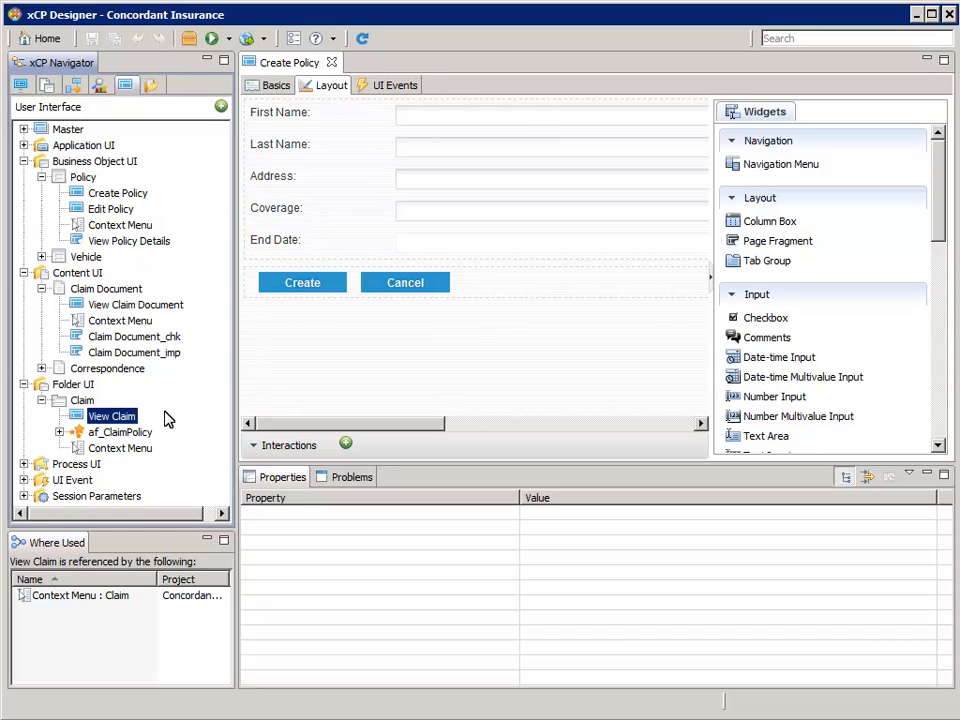
click(165, 412)
- Create a page for the Vehicle business object labelled Edit Vehicle, generating its widgets and bindings with the Edit Vehicle option
click(41, 257)
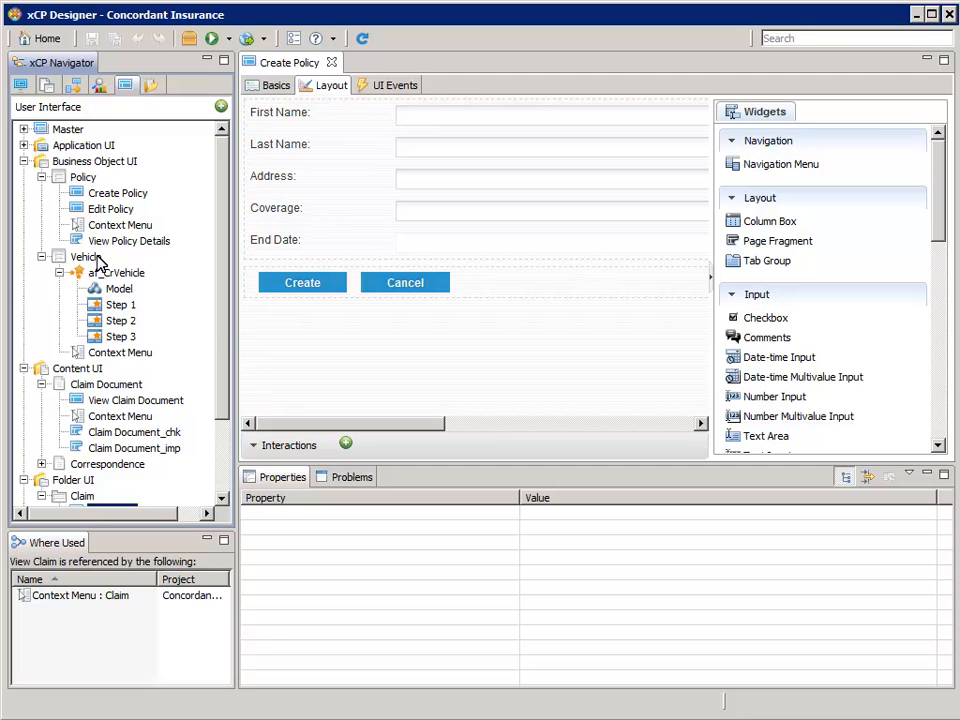
right_click(98, 260)
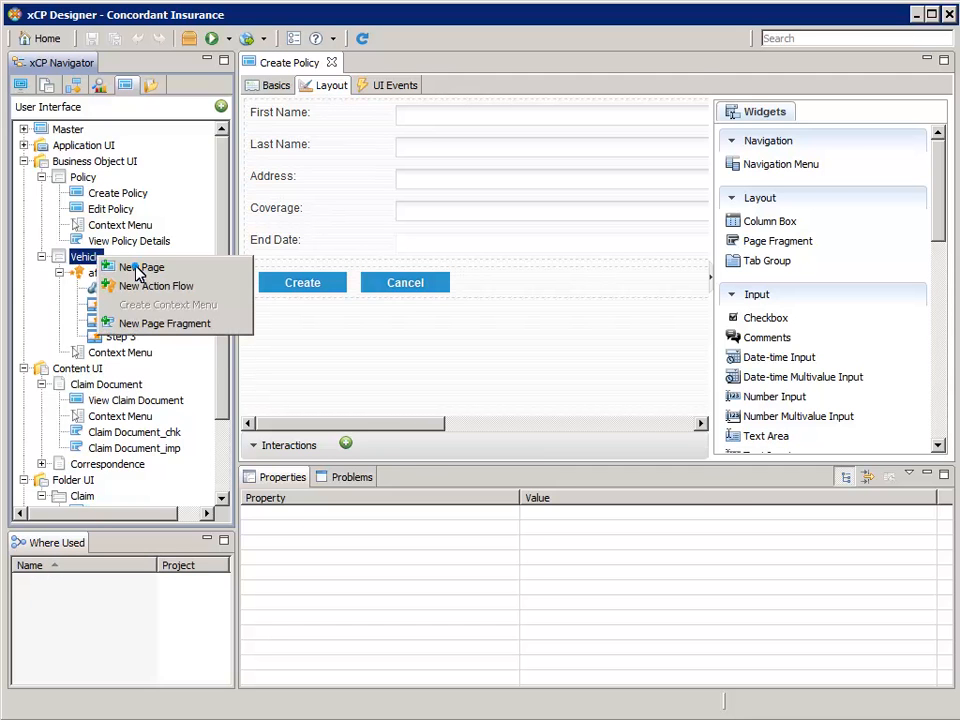
click(138, 272)
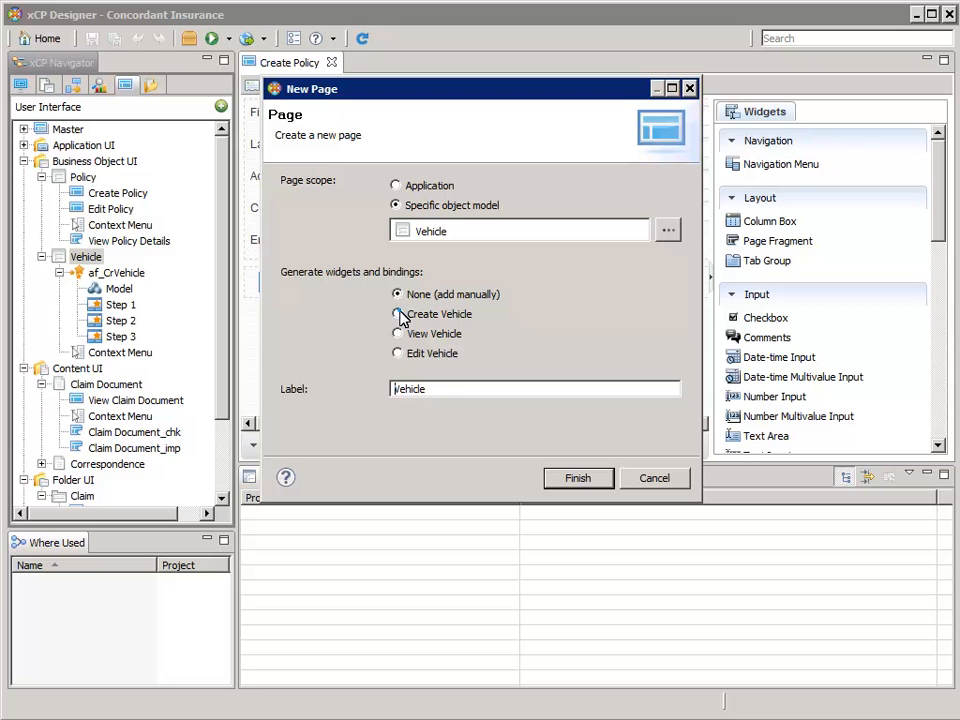
click(399, 315)
click(398, 334)
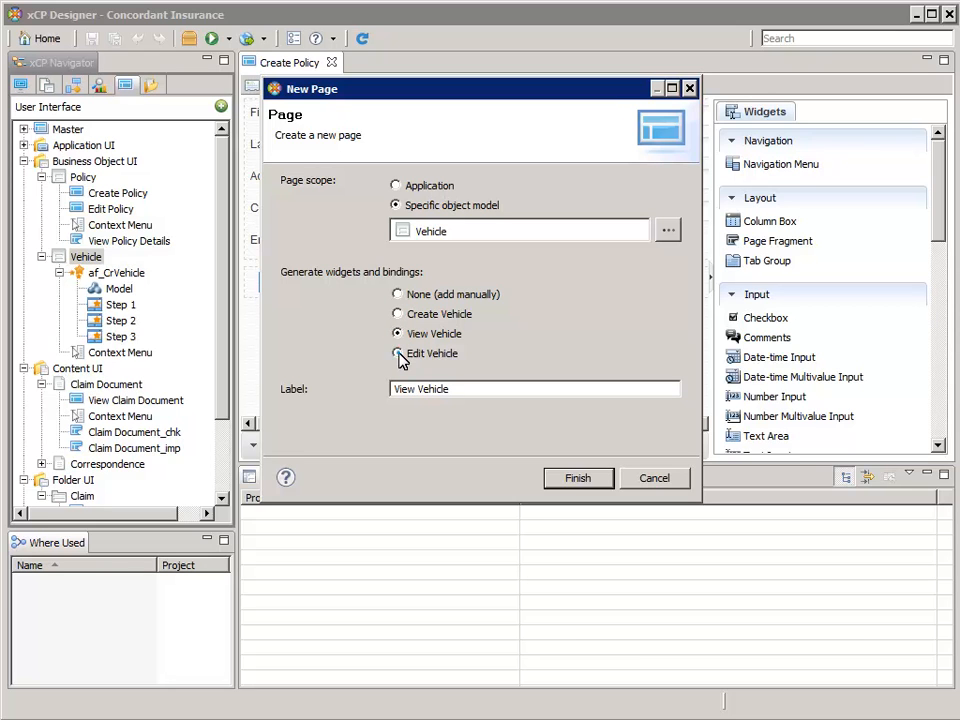
click(399, 355)
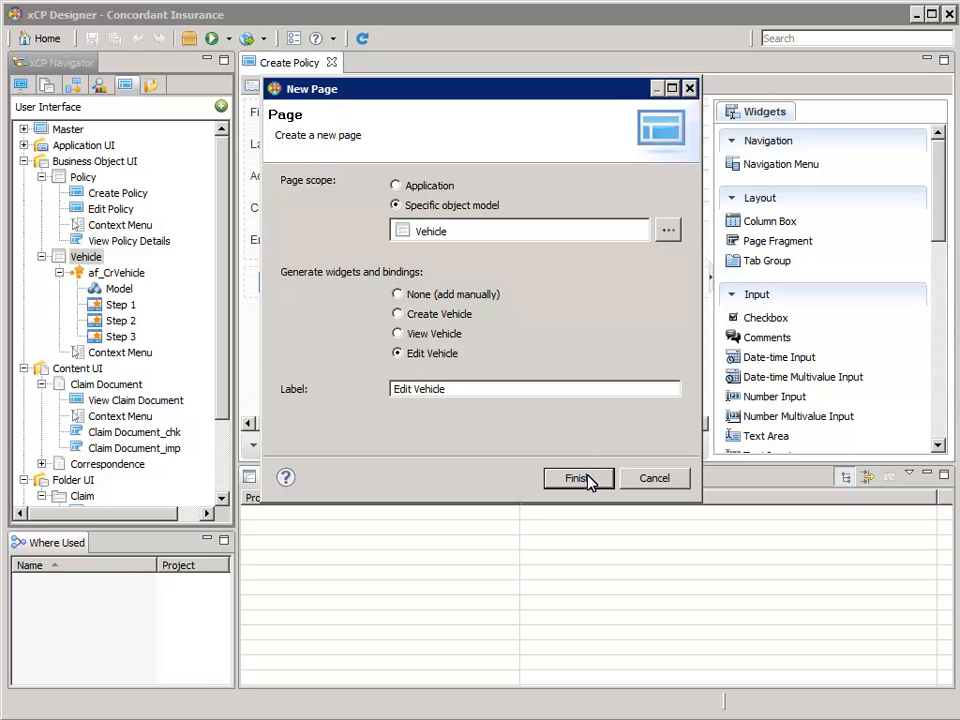
click(587, 480)
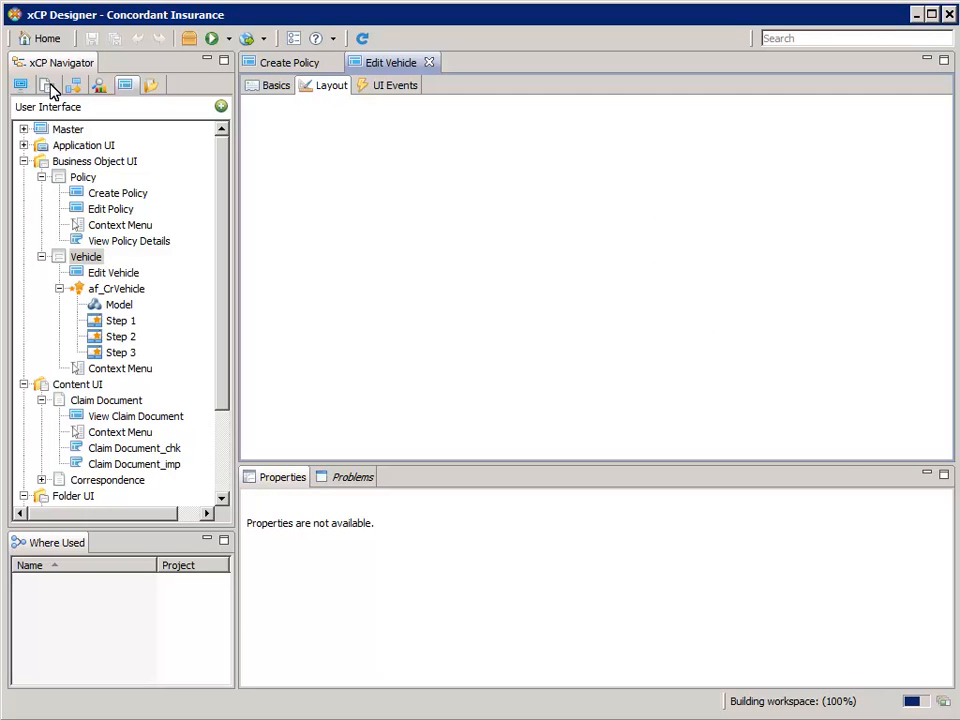
- Open the Vehicle object model and inspect its Model, Vehicle Make, VIN and Year attributes
click(50, 87)
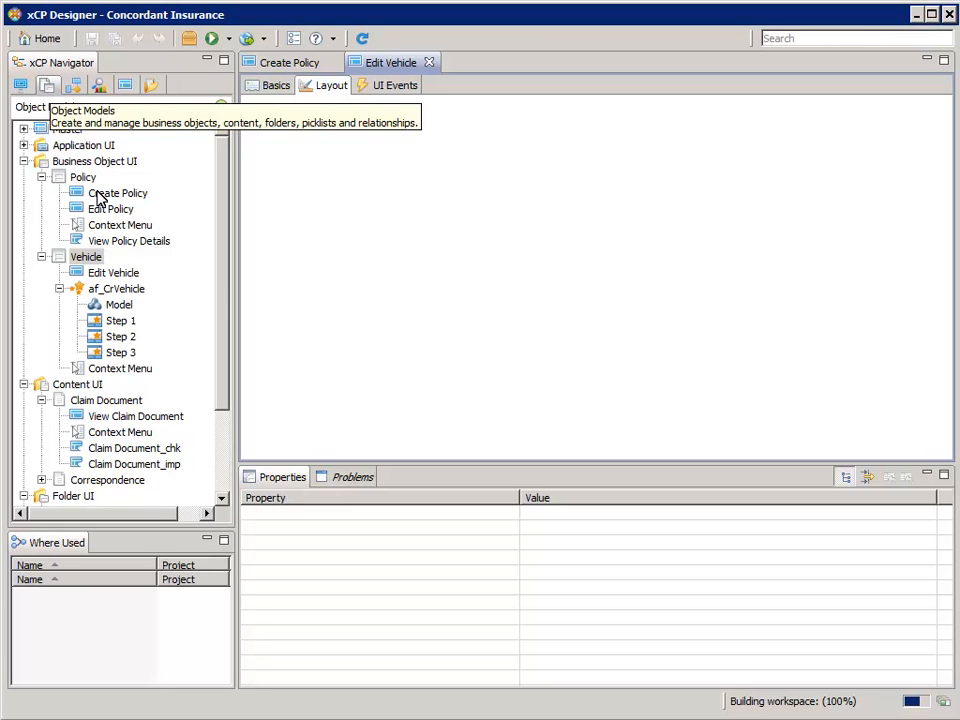
right_click(120, 192)
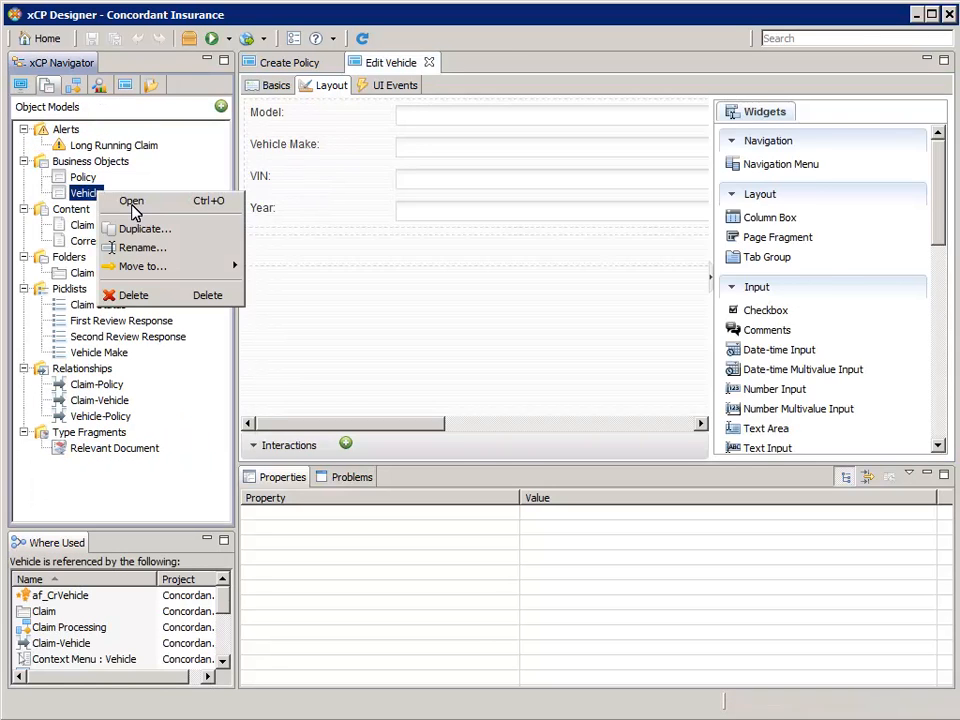
click(133, 203)
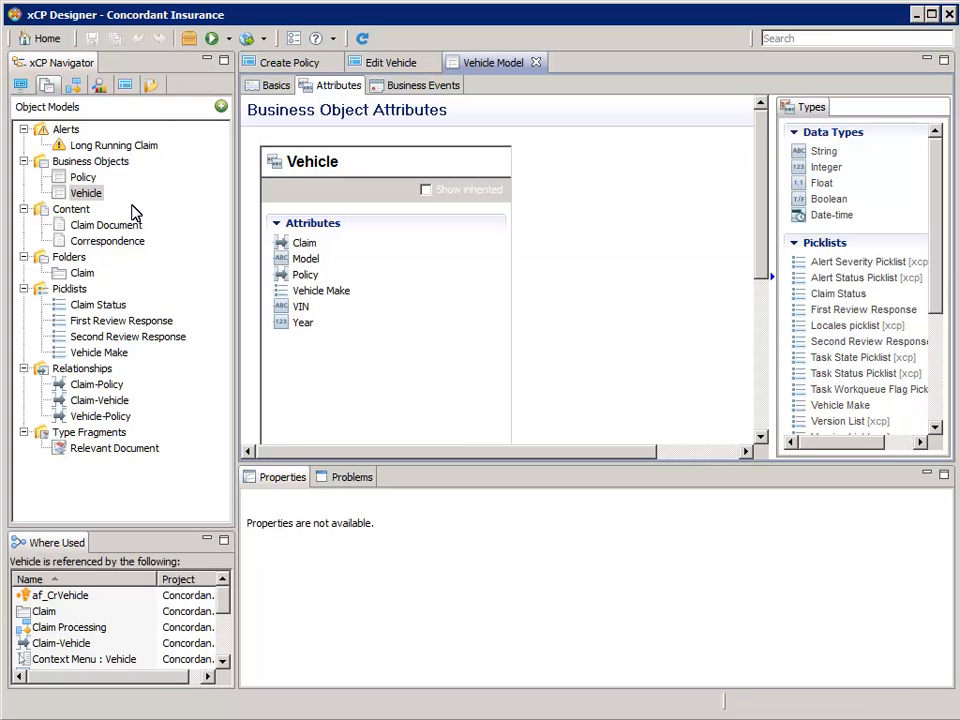
click(308, 259)
click(315, 291)
click(300, 307)
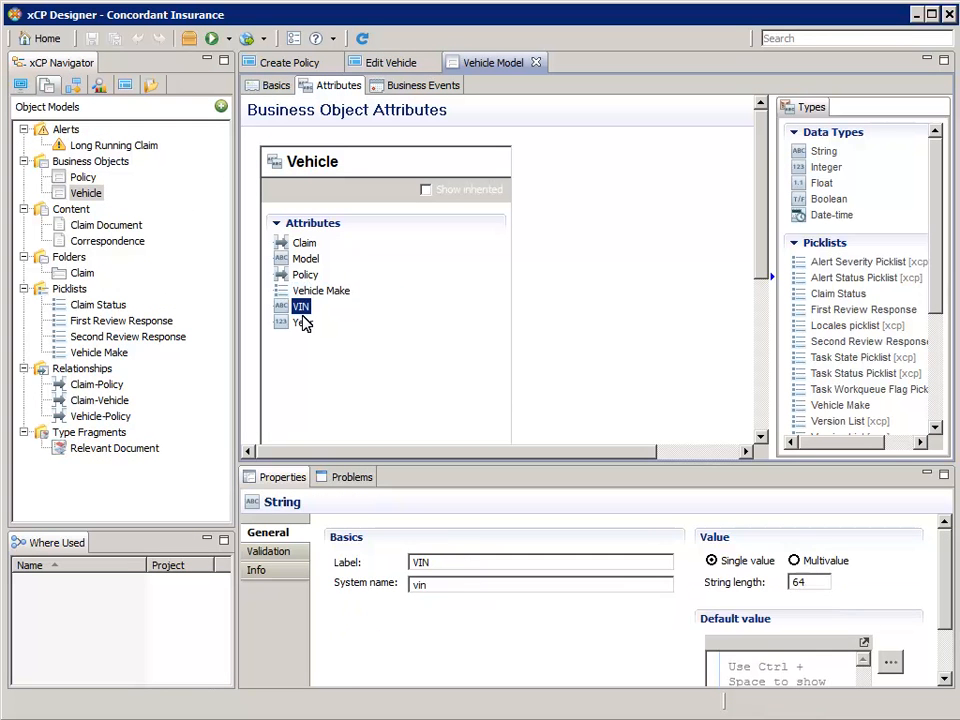
click(304, 321)
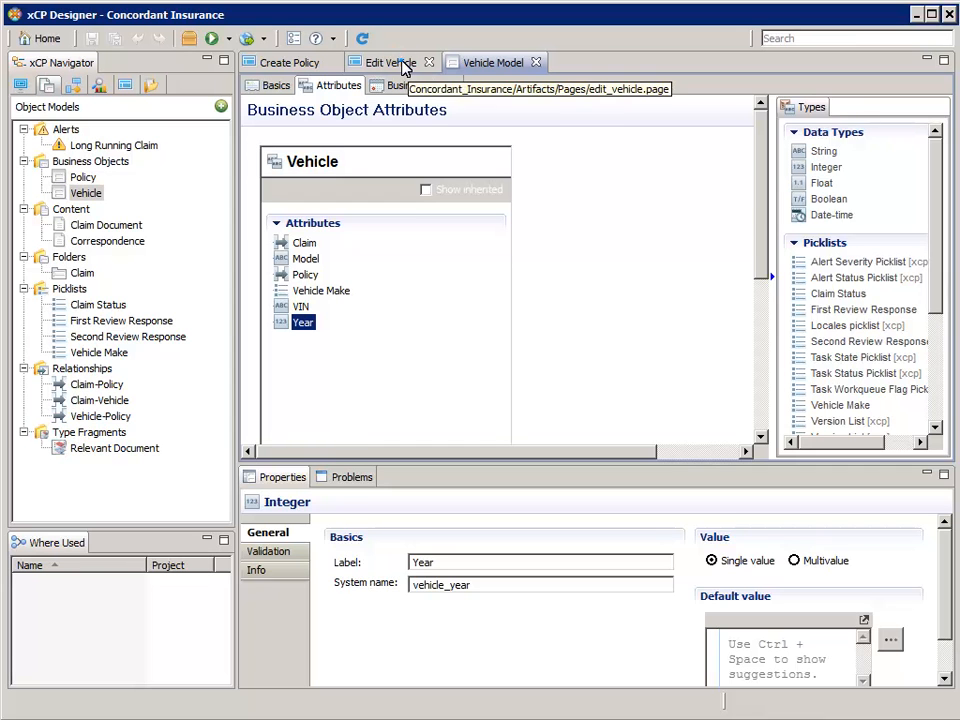
- On the Edit Vehicle page, set the horizontal alignment of the column containing the Save button to Left
click(404, 64)
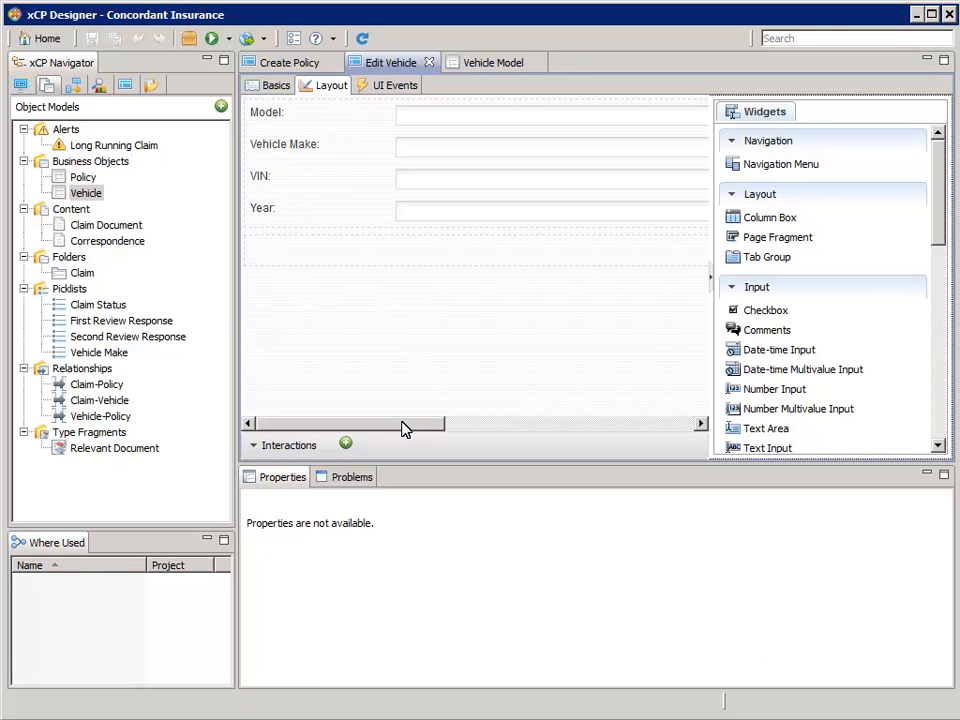
drag(404, 428, 660, 428)
click(662, 255)
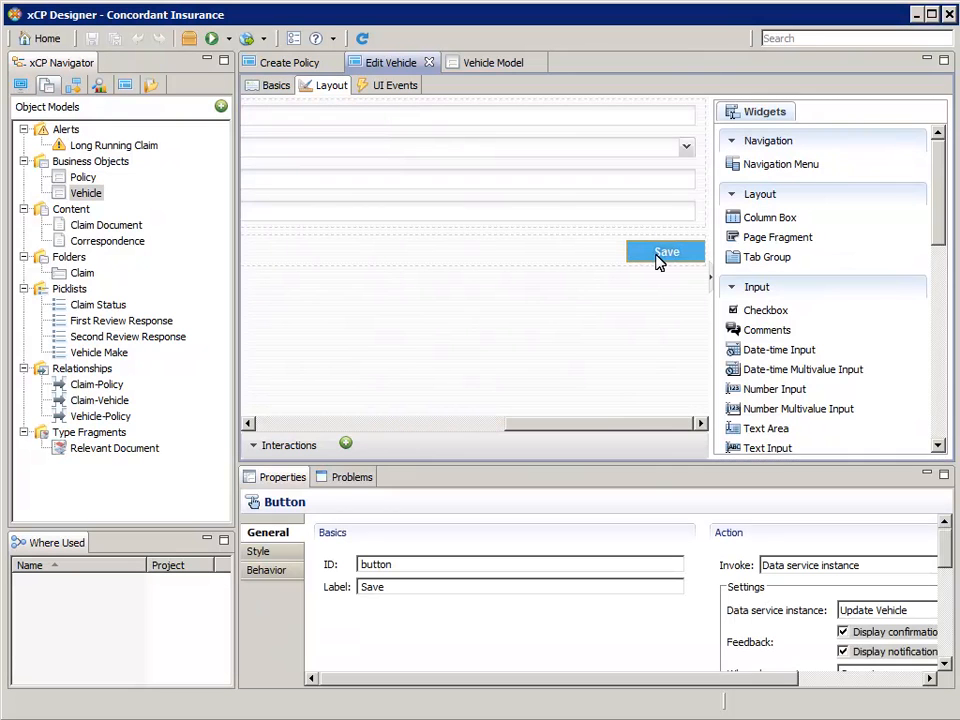
right_click(607, 264)
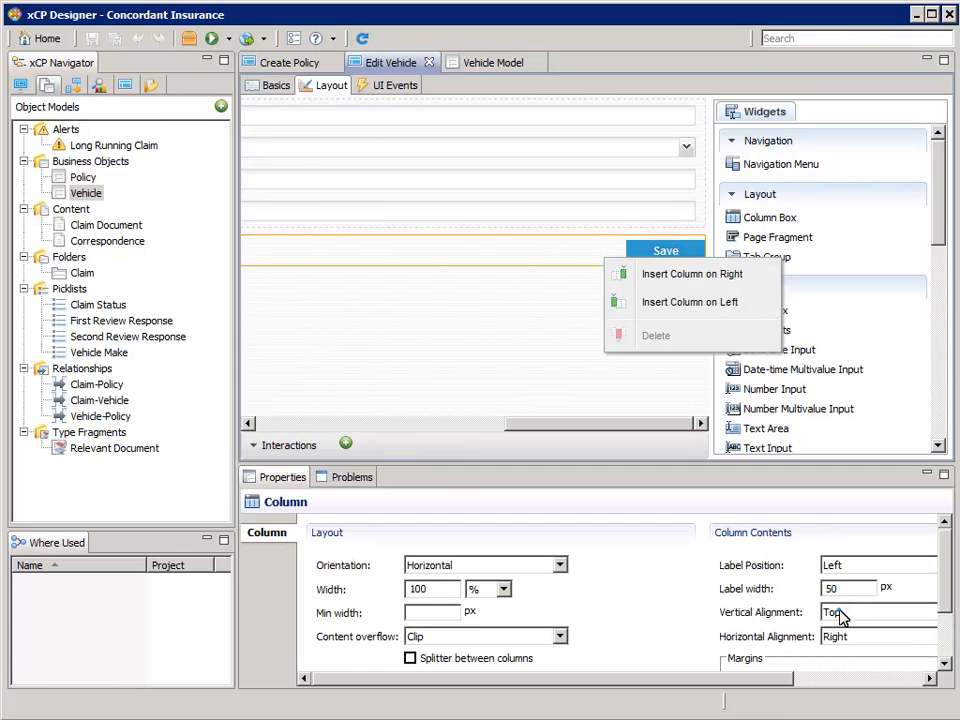
click(840, 617)
click(835, 626)
click(840, 637)
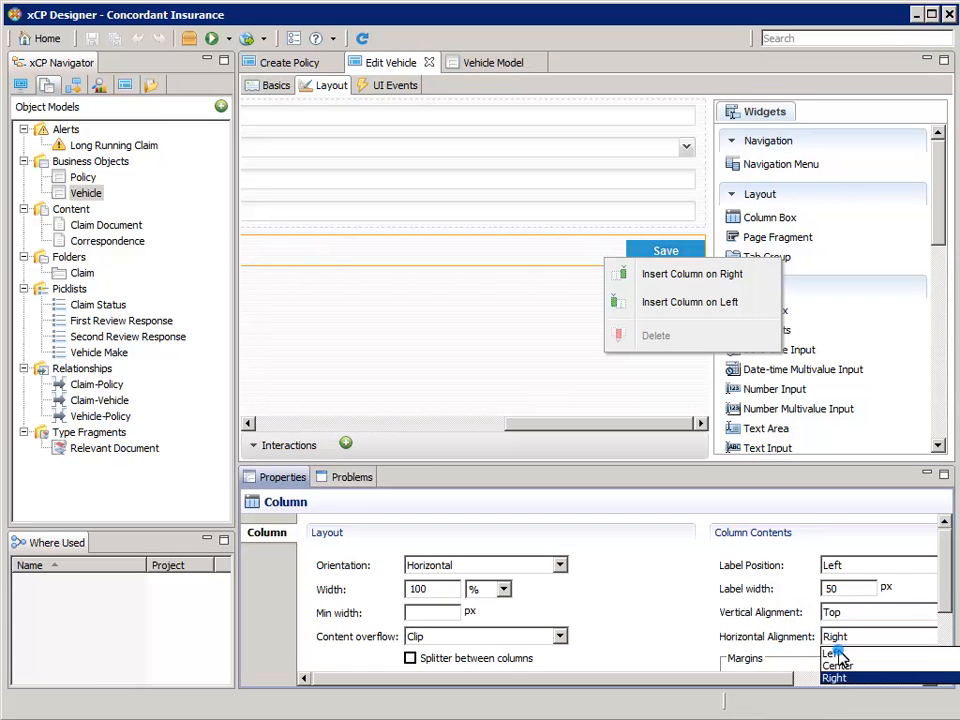
click(835, 653)
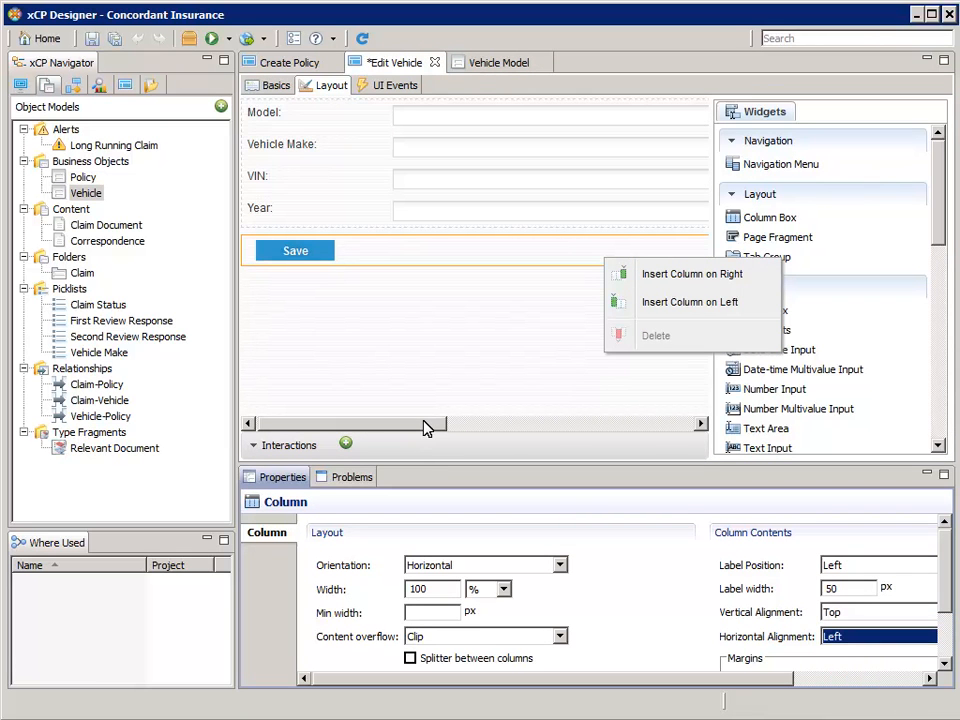
- Inspect the Save button's data service instance and the Edit Vehicle page's interactions
click(323, 251)
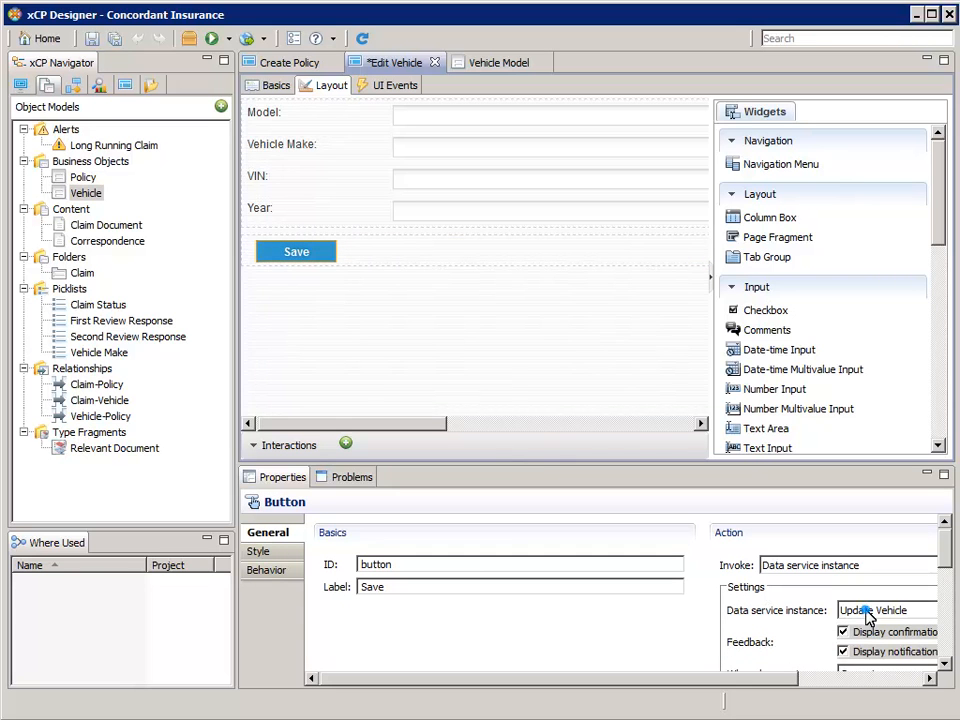
click(868, 612)
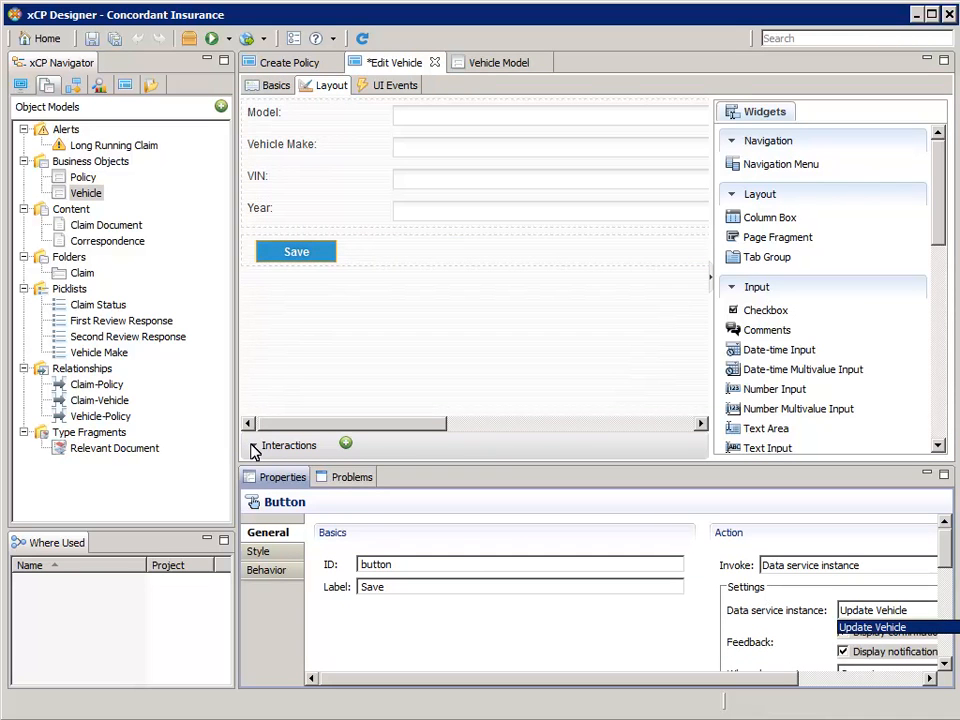
key(Return)
click(254, 446)
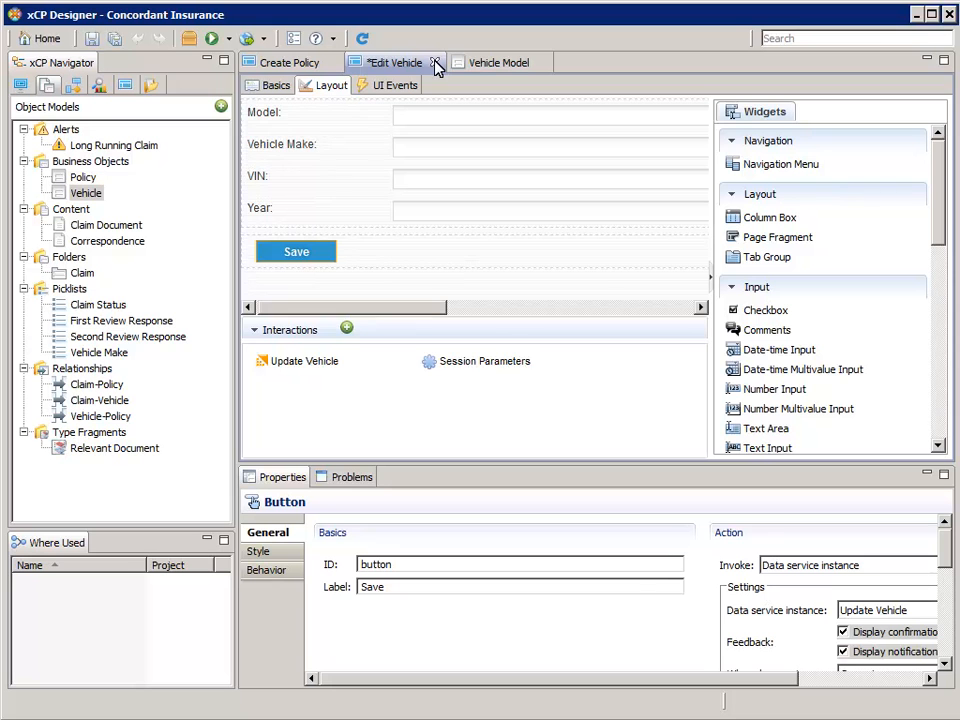
- Close the Edit Vehicle page without saving its changes, along with the Vehicle model and Create Policy editors
click(435, 63)
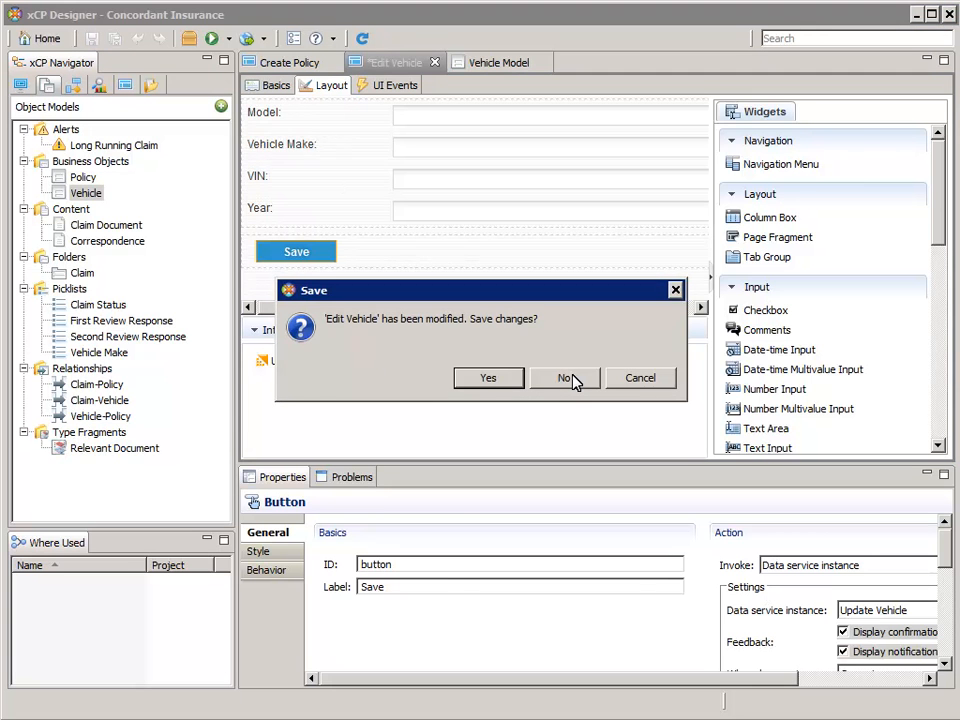
click(570, 378)
click(437, 62)
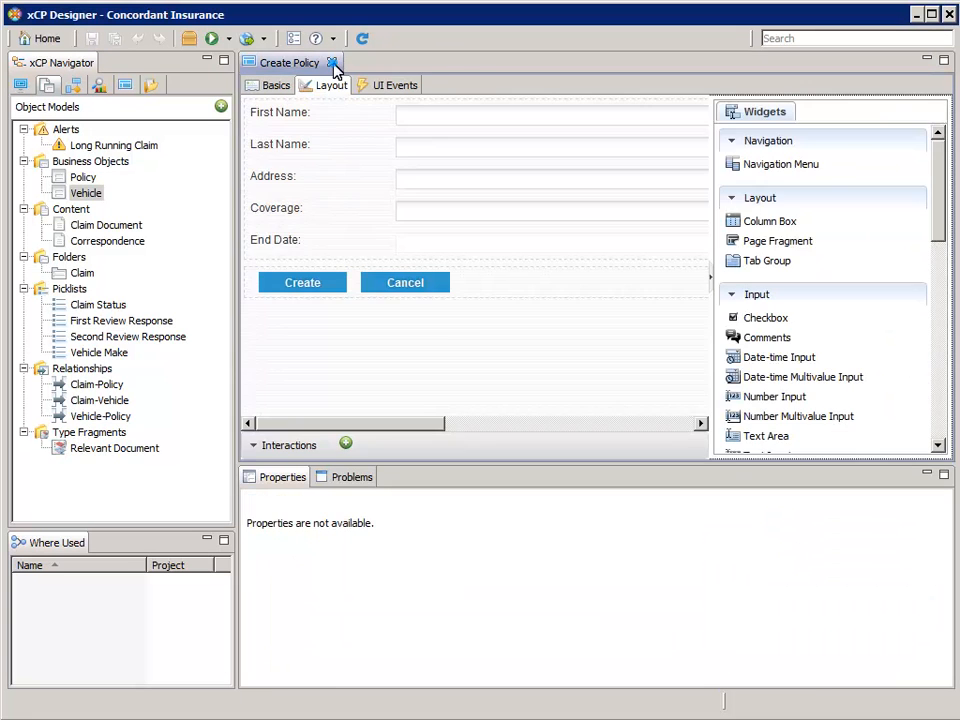
click(336, 63)
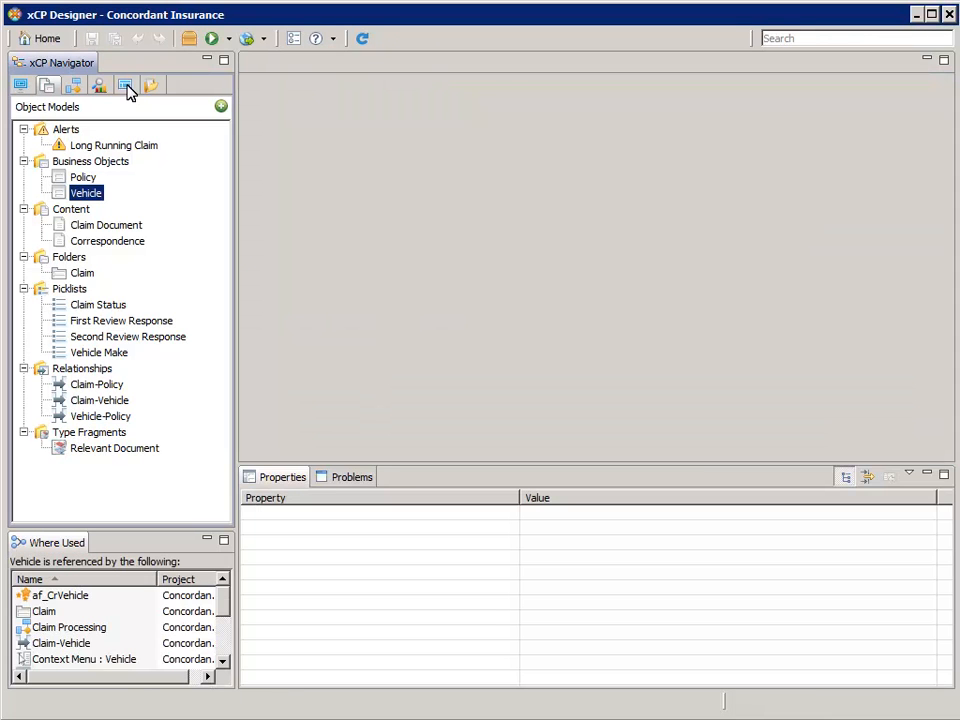
- Locate the context menus of Policy, Vehicle, Claim Document and Claim in the User Interface tree
click(127, 88)
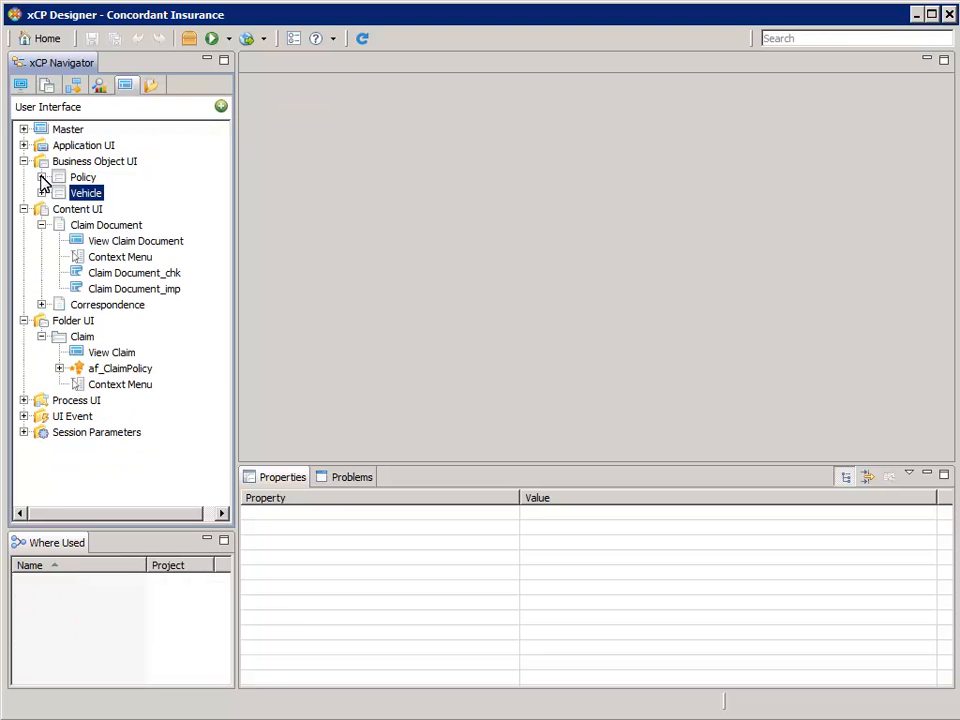
click(41, 177)
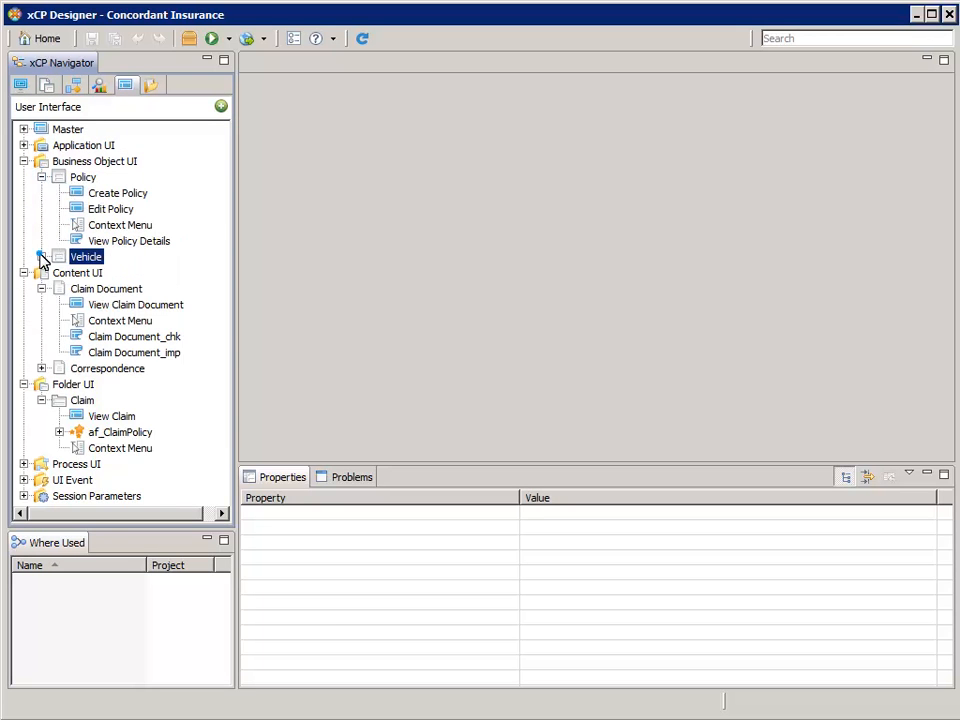
click(41, 257)
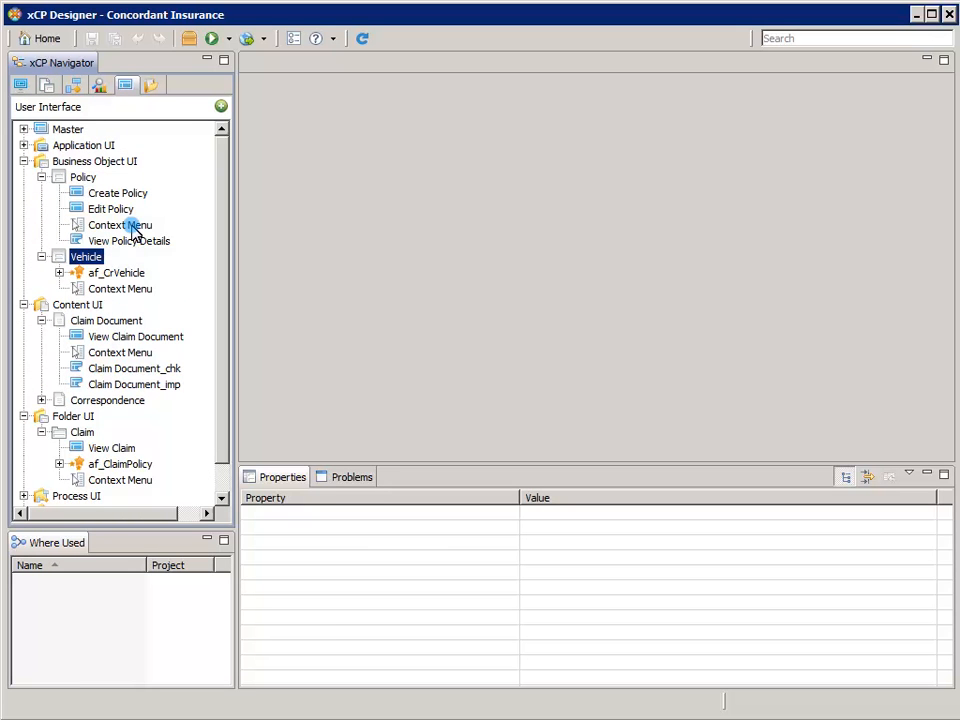
click(133, 226)
click(124, 289)
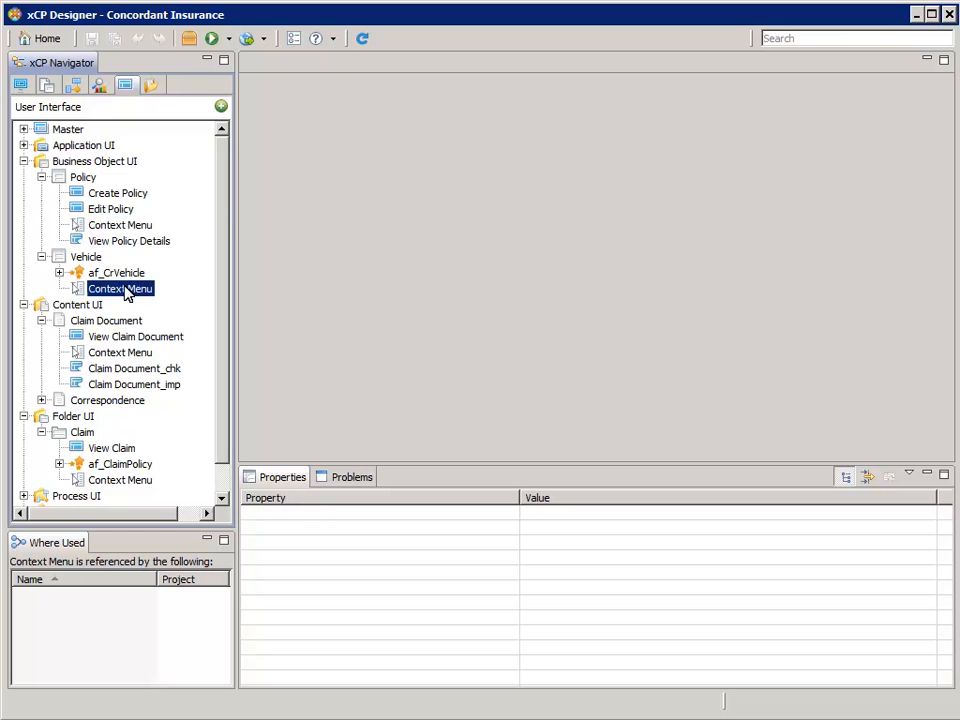
click(114, 355)
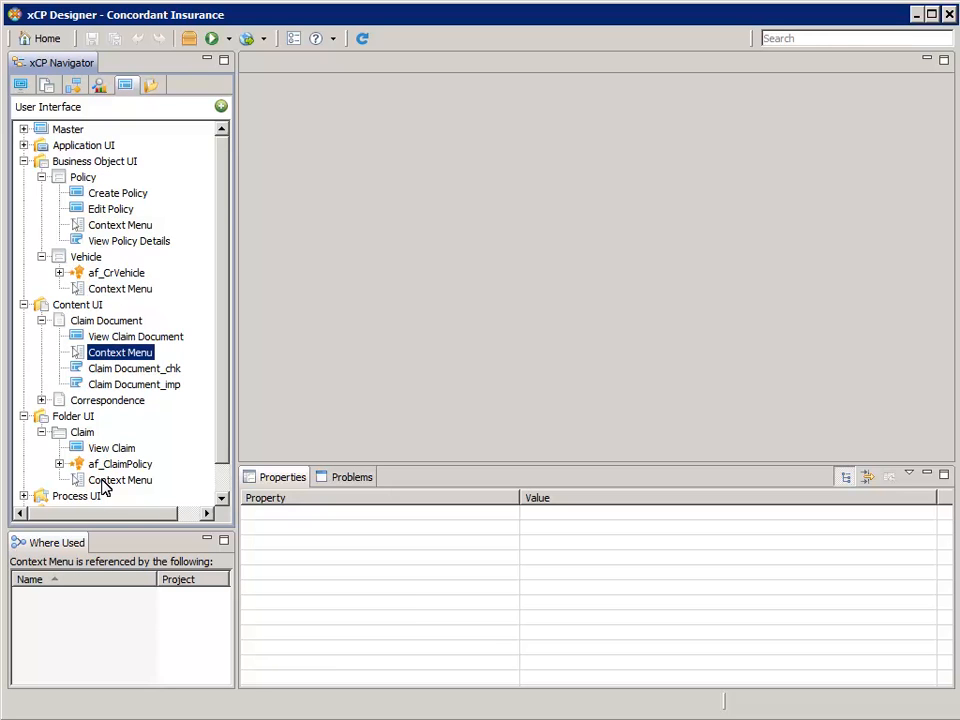
click(104, 484)
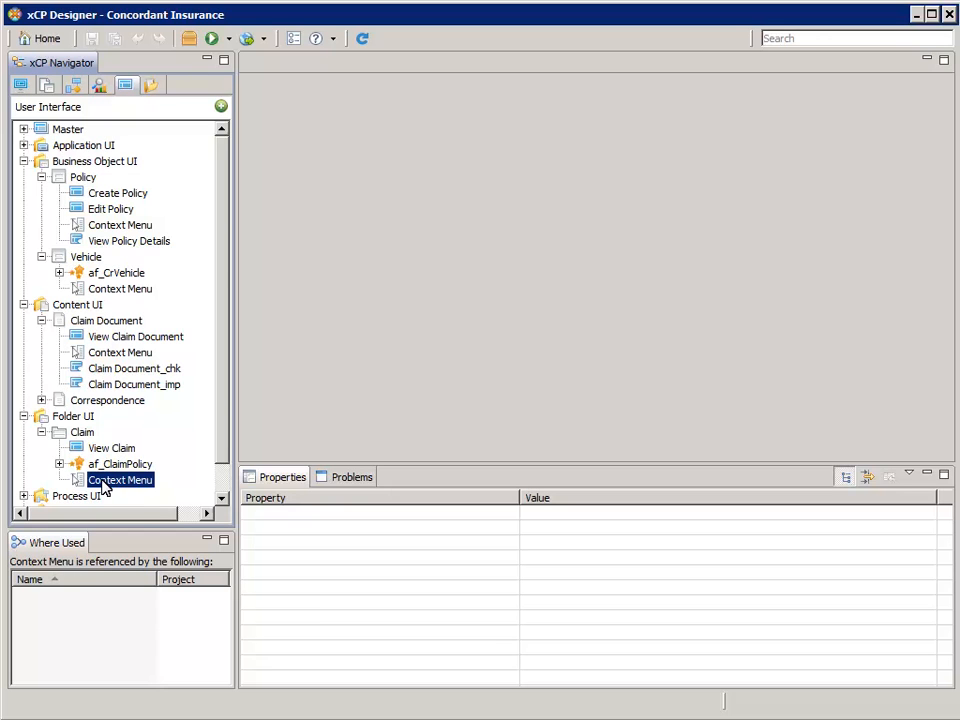
- Open Policy's context menu definition and inspect the data service instance used by its Delete Policy action
click(138, 230)
right_click(140, 229)
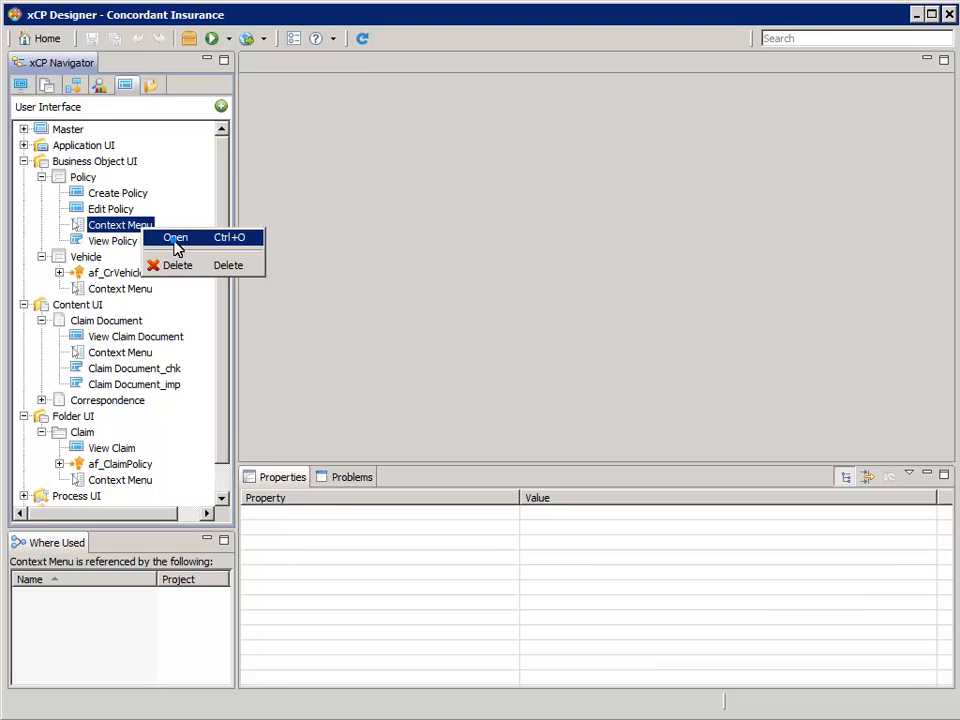
click(176, 240)
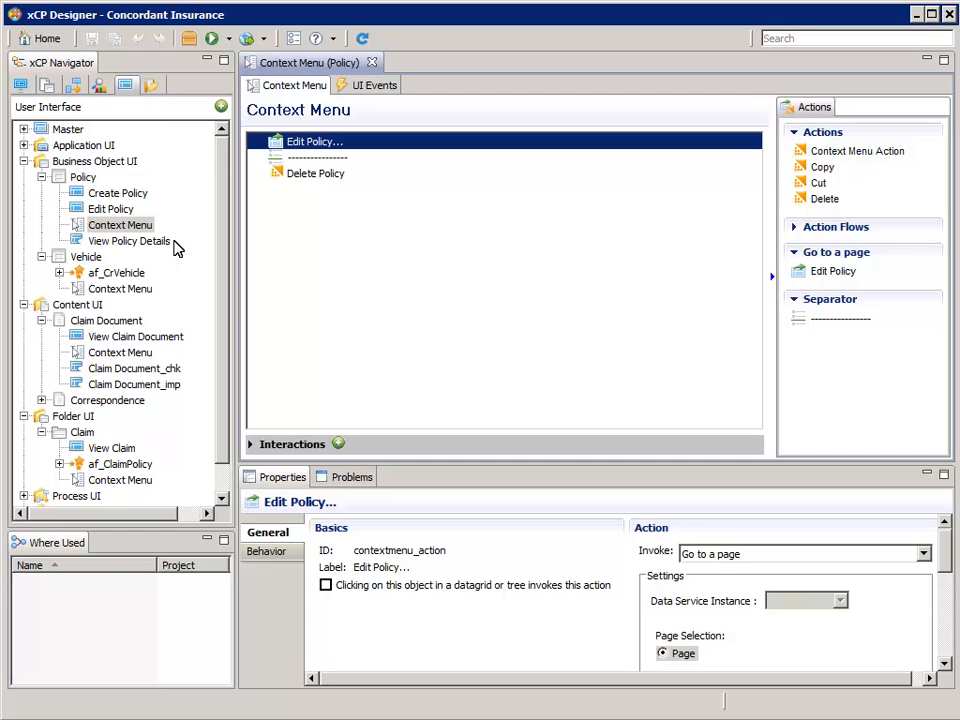
click(302, 175)
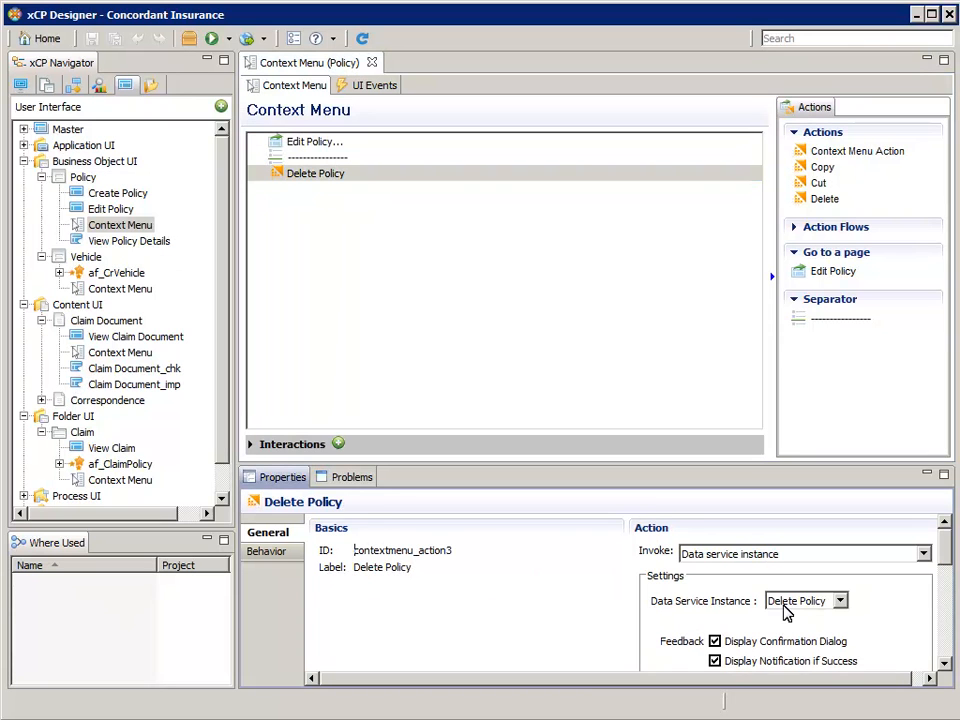
click(786, 610)
click(797, 617)
- Inspect the page targeted by the Edit Policy action, view that page, and close it and the Policy context menu
click(316, 144)
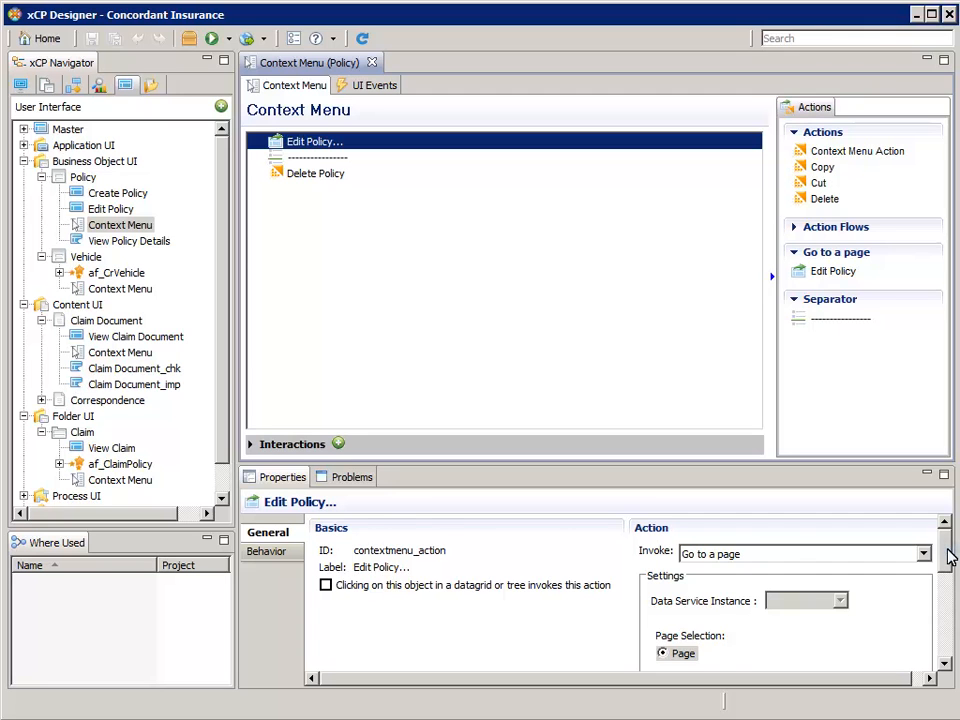
scroll(949, 555, down, 3)
click(714, 572)
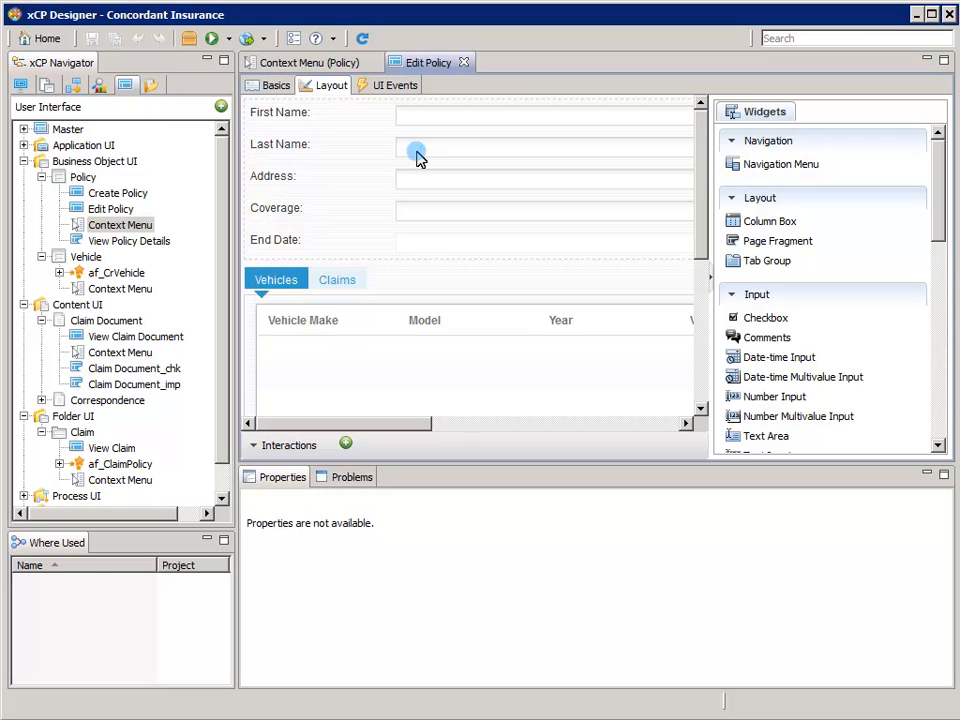
click(465, 64)
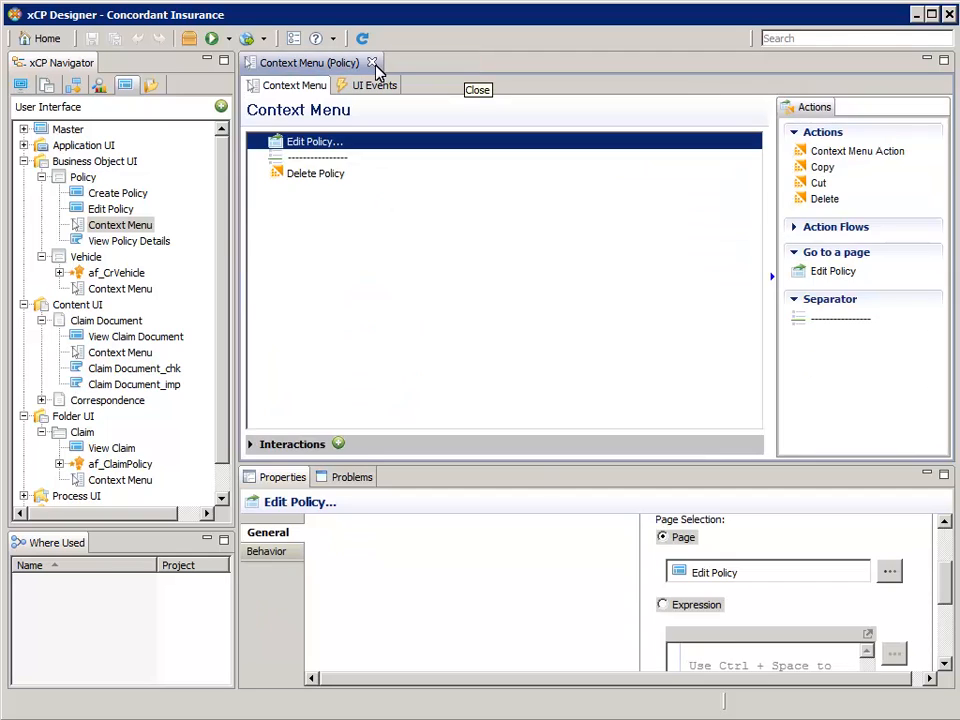
click(373, 64)
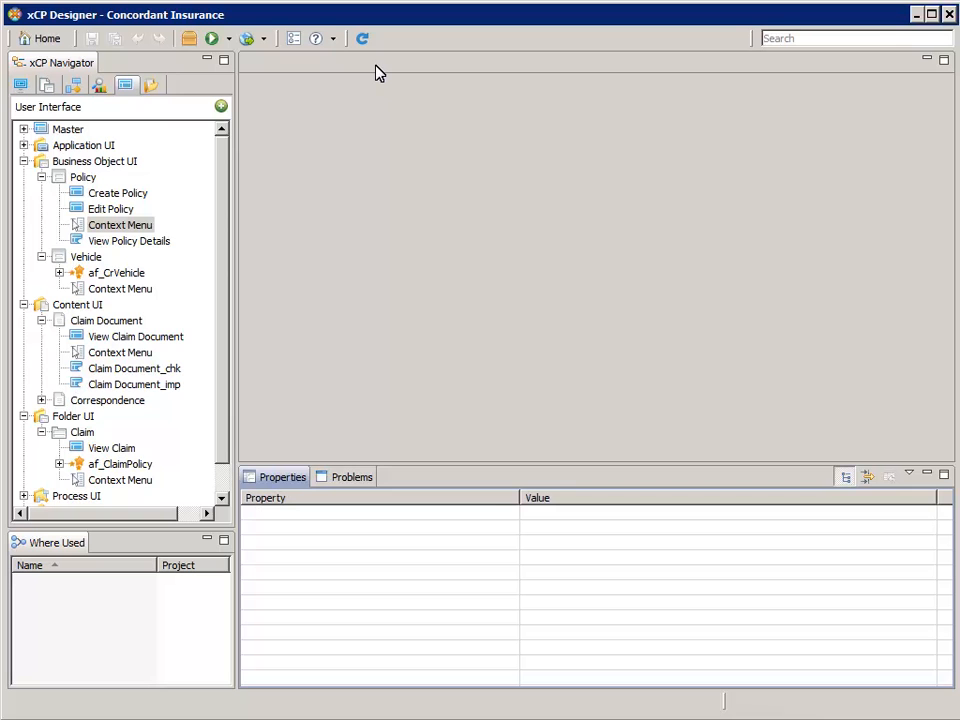
- Create a new page for the Policy business object with widgets and bindings generated for Create Policy
click(124, 88)
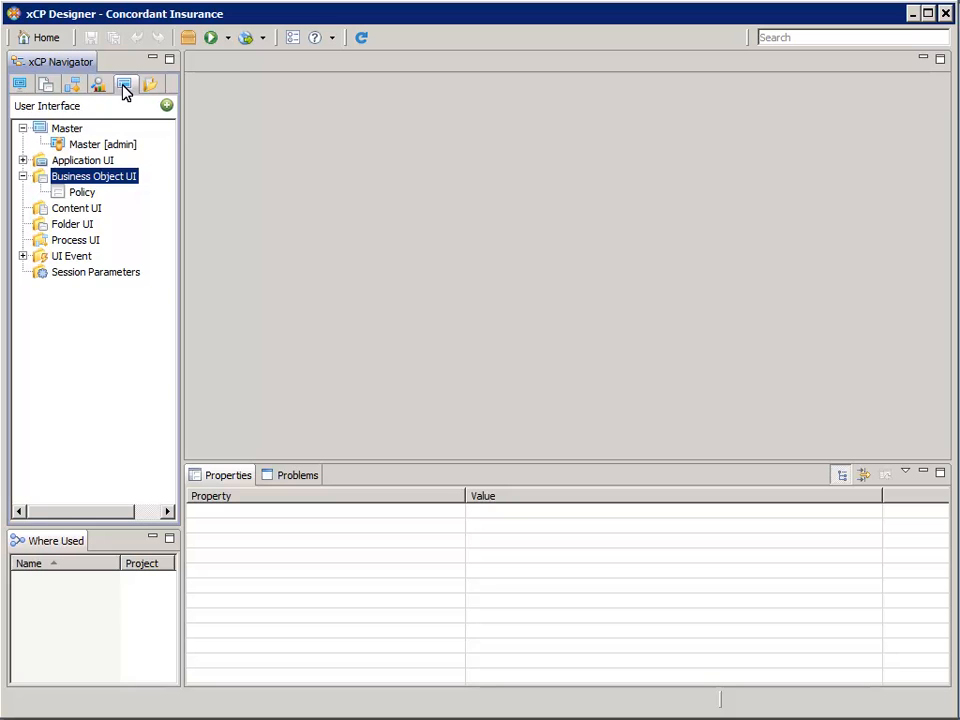
click(98, 194)
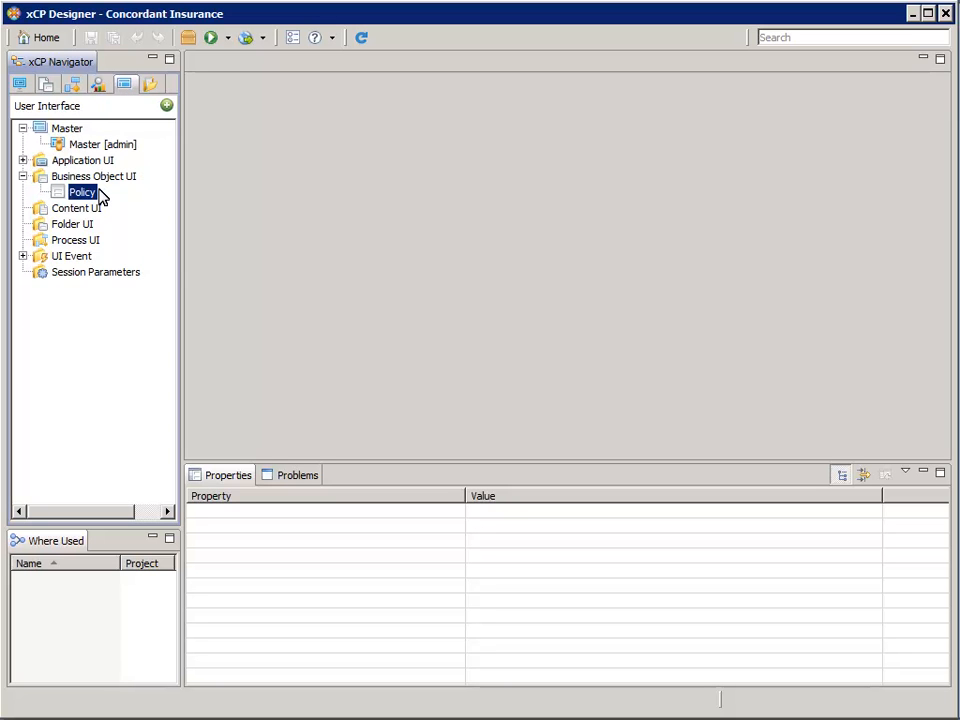
right_click(95, 195)
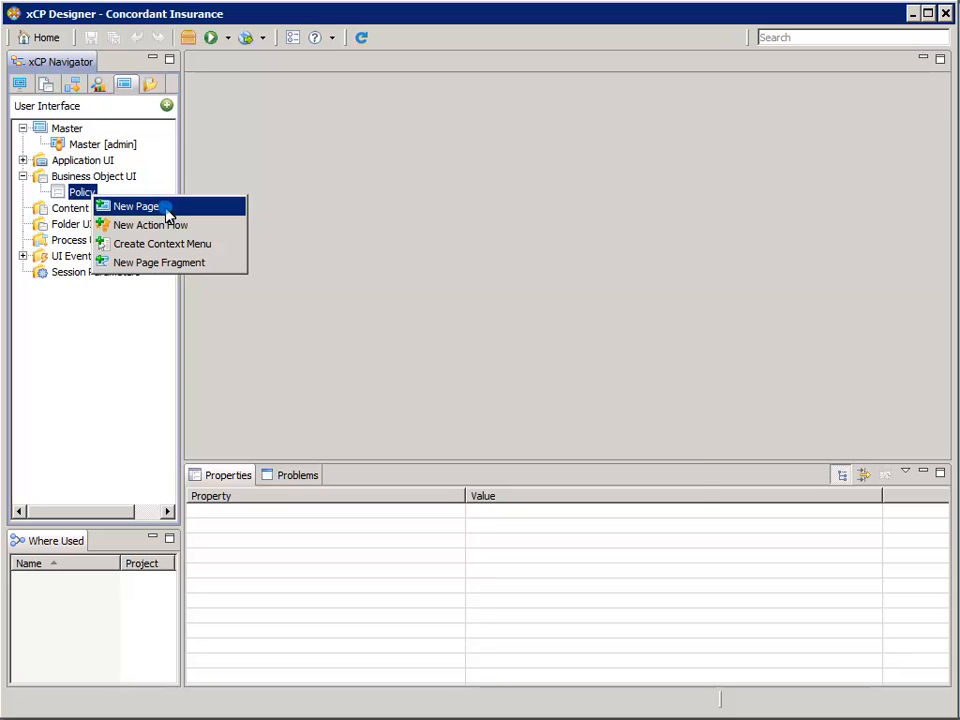
click(140, 206)
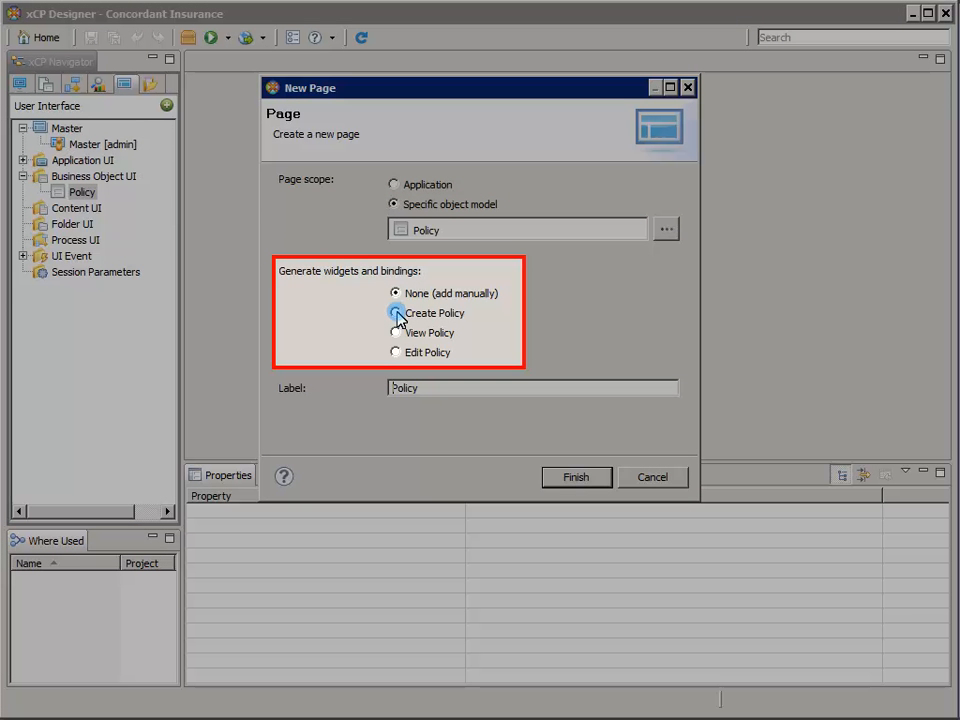
click(396, 313)
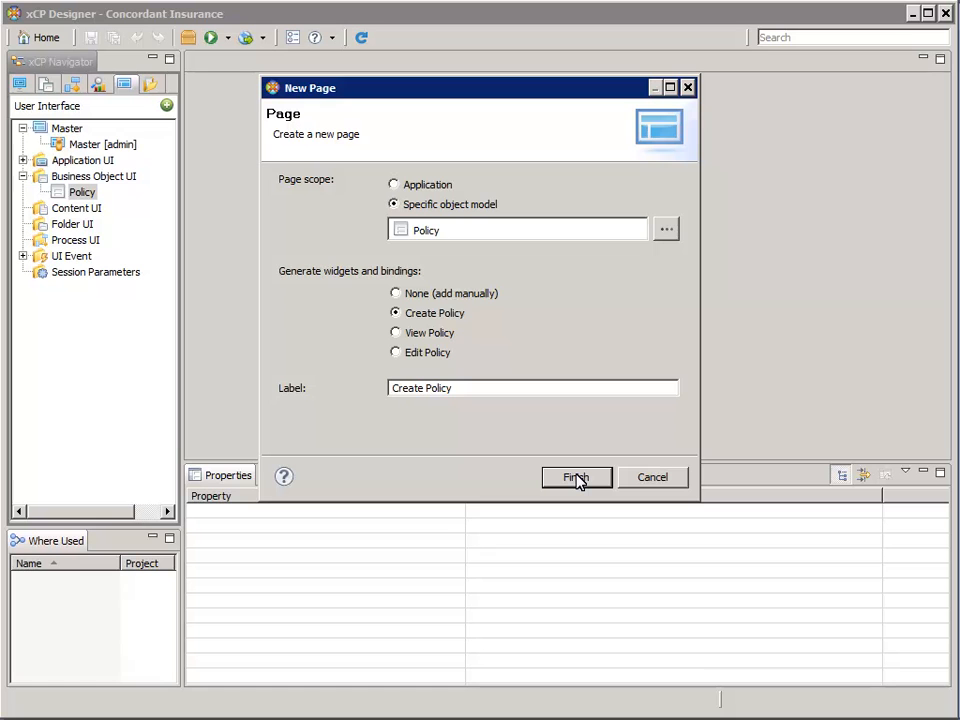
click(576, 477)
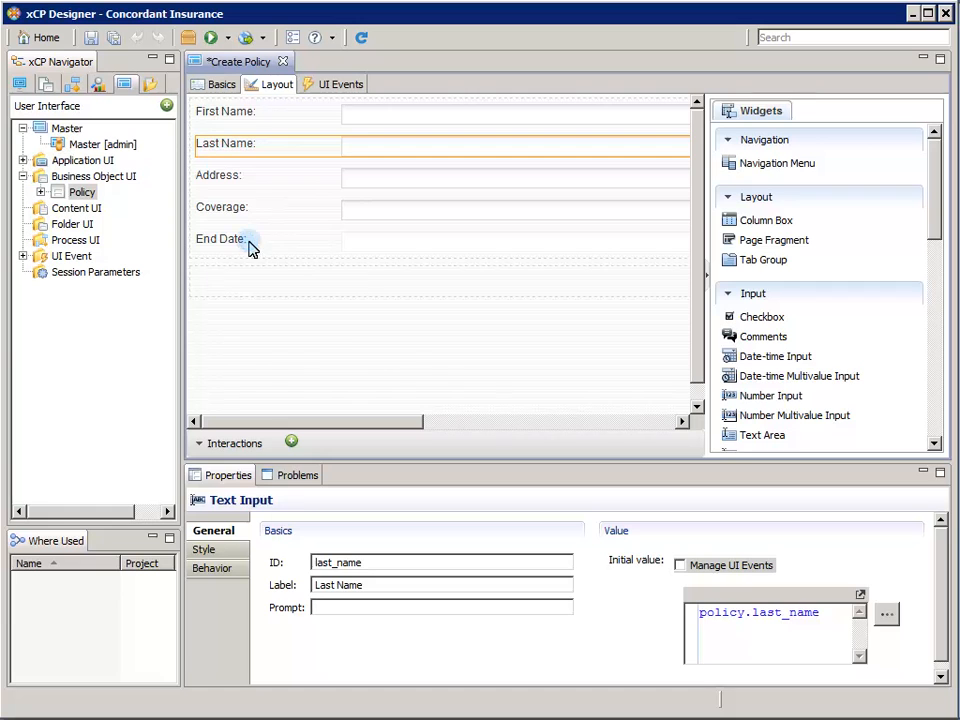
- Set the End Date input's date style to Date only and its date format to "Mar 08, 2009 *"
click(250, 246)
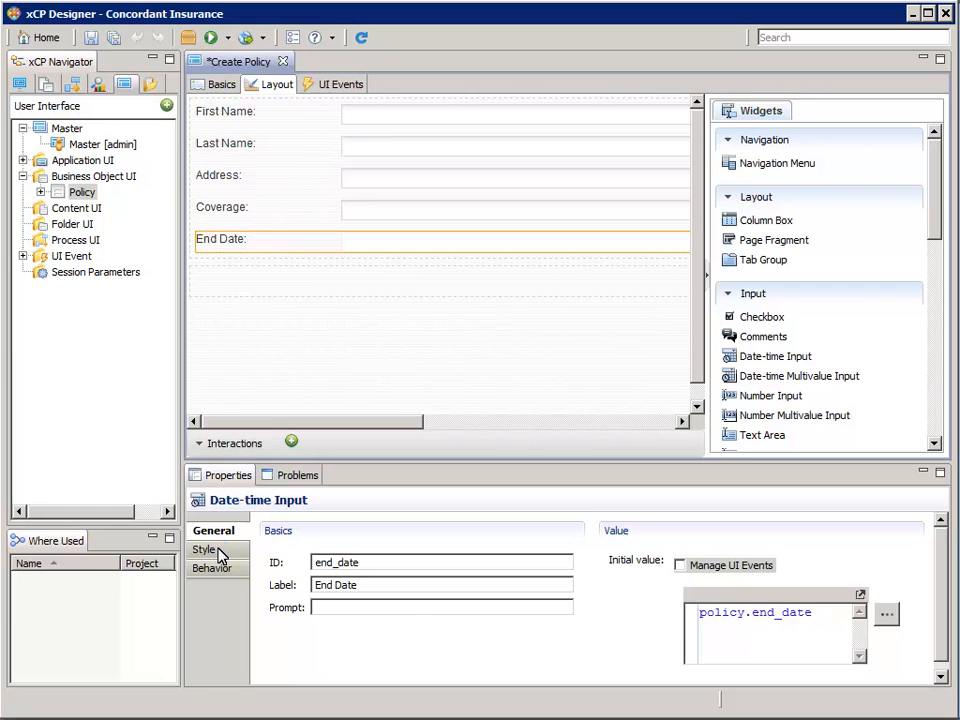
click(205, 550)
click(834, 608)
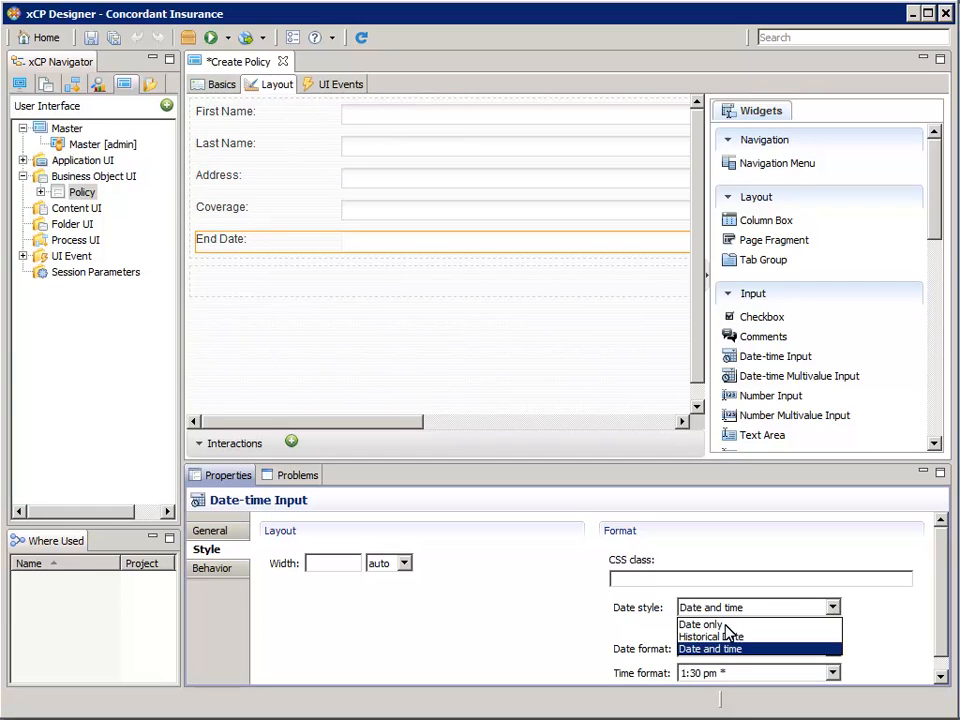
click(726, 624)
click(834, 649)
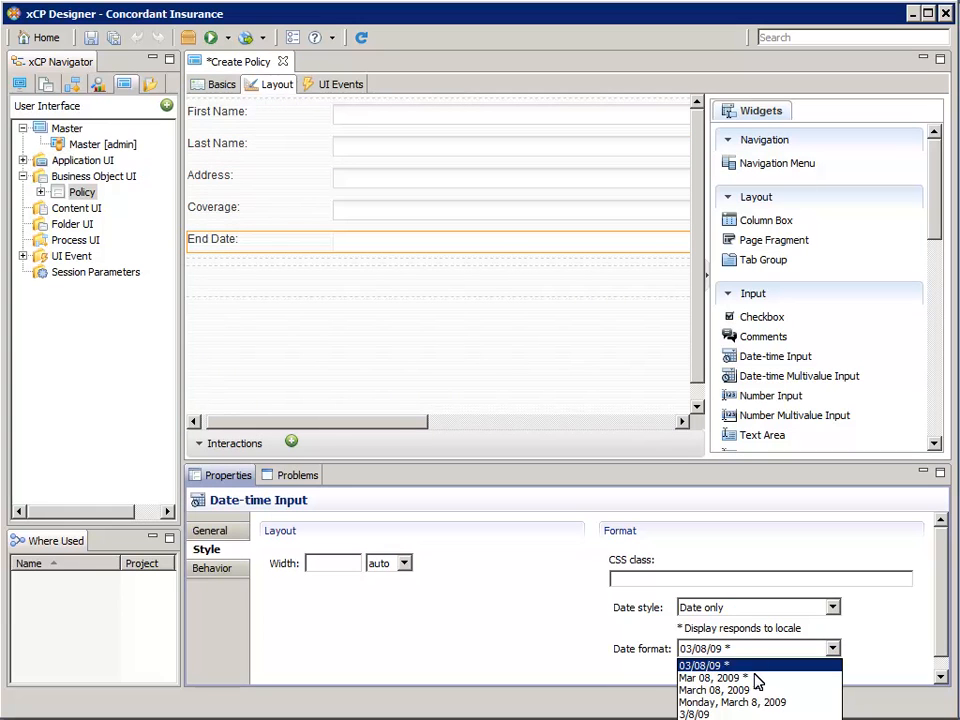
click(757, 678)
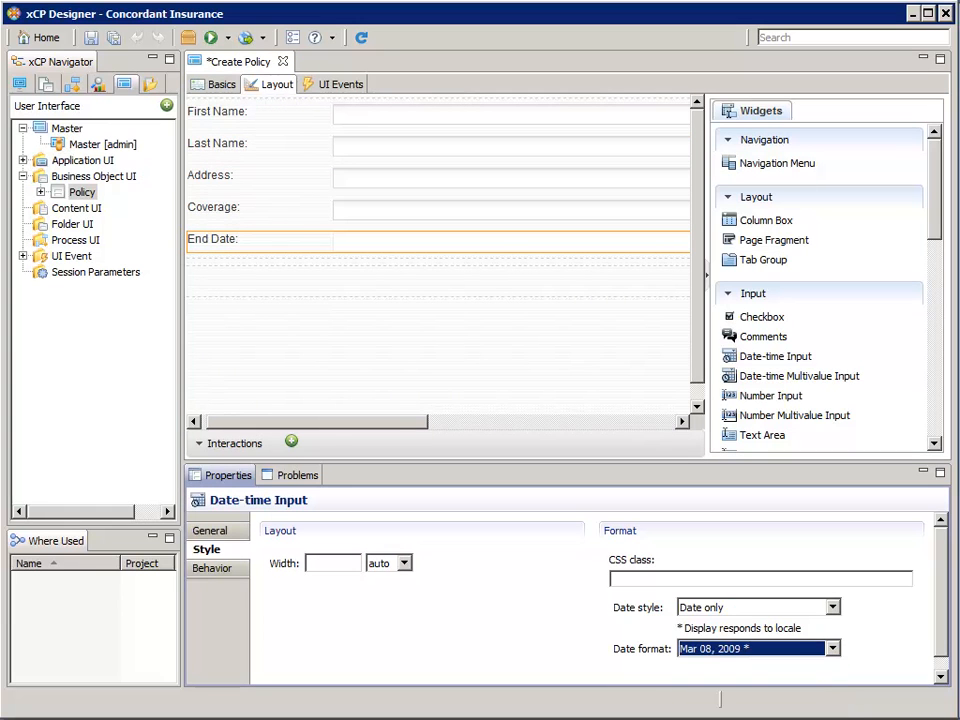
- Show the input mappings of the page's Create Policy interaction with enough room to read all of them
click(202, 445)
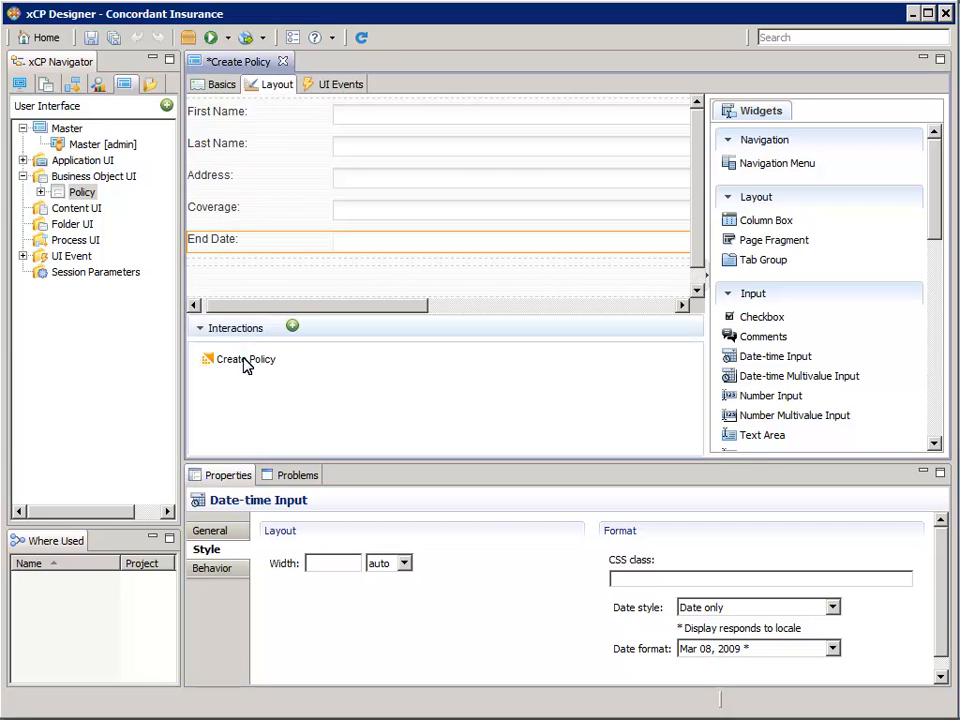
click(247, 362)
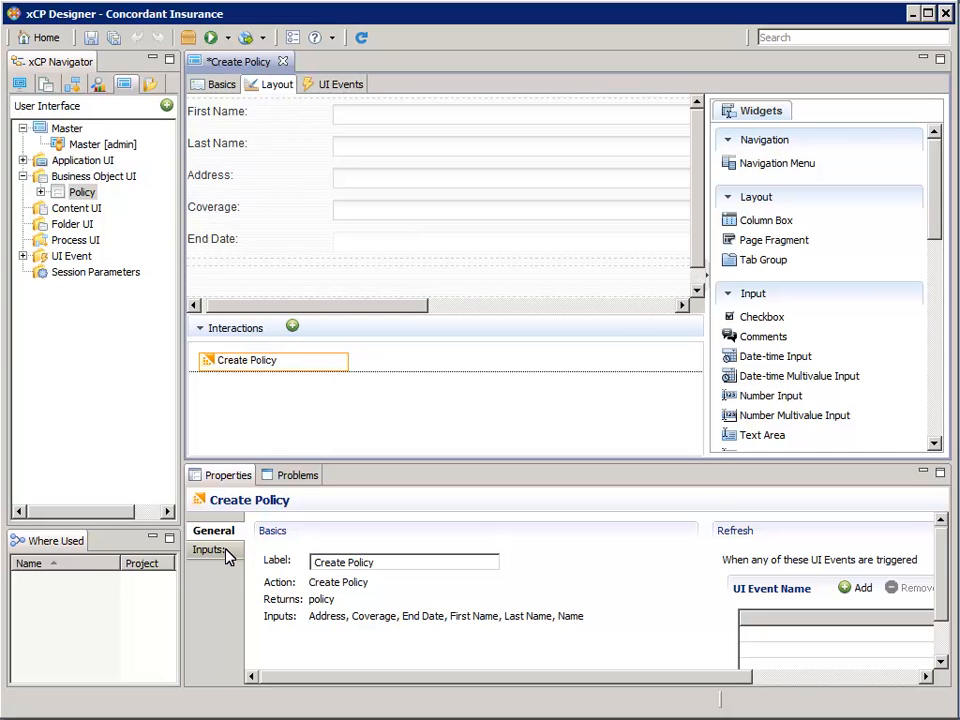
click(228, 556)
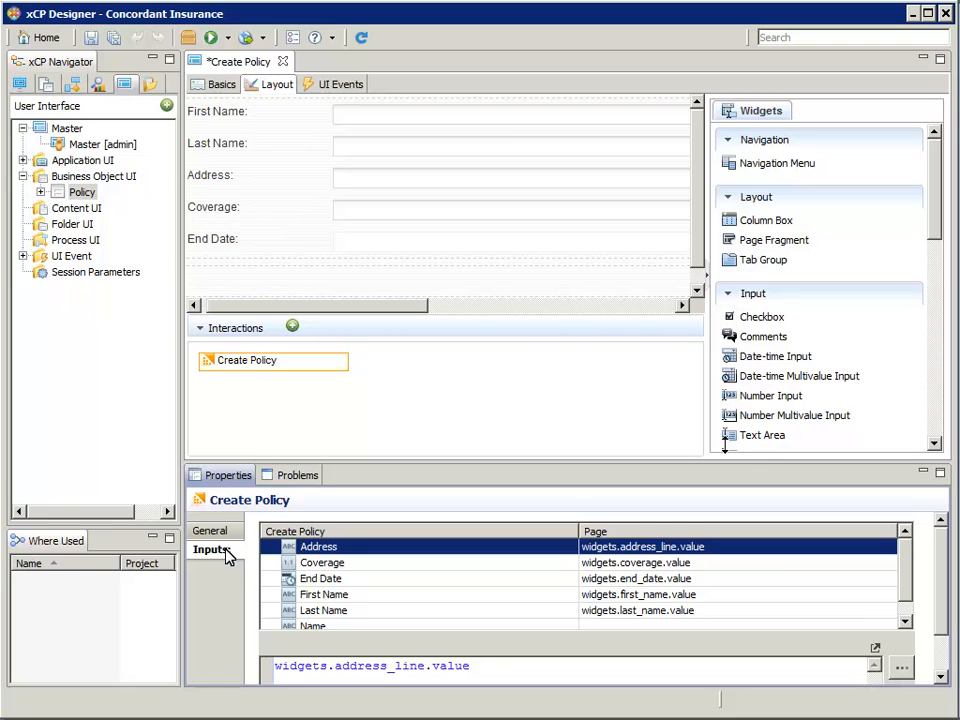
drag(724, 444, 712, 374)
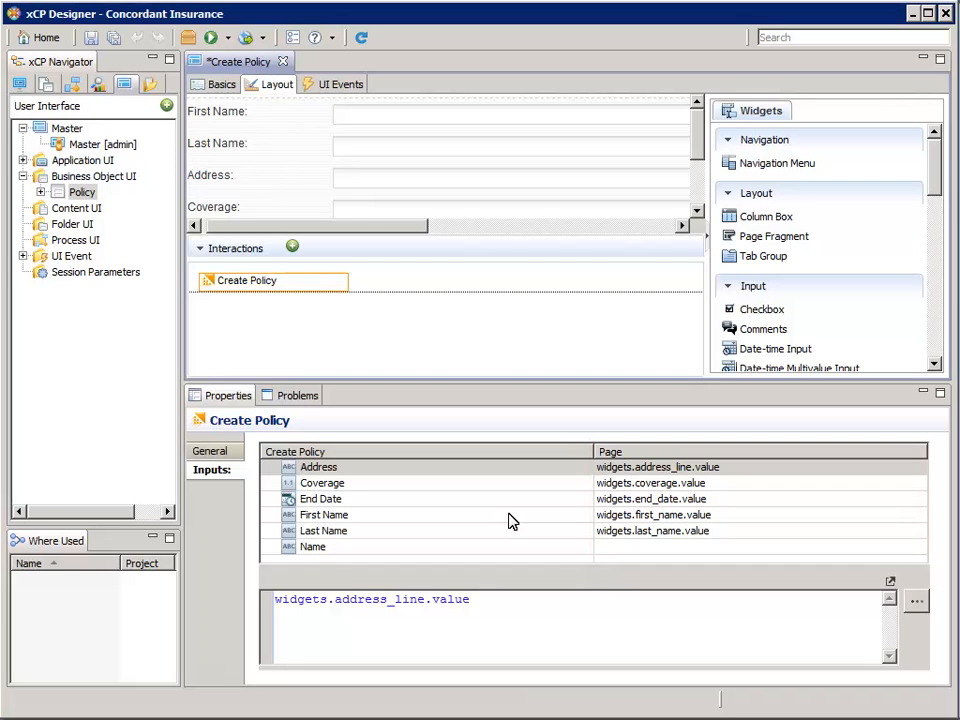
- Replace the First Name input's mapping expression with the String function toUpper
click(509, 516)
drag(455, 600, 275, 600)
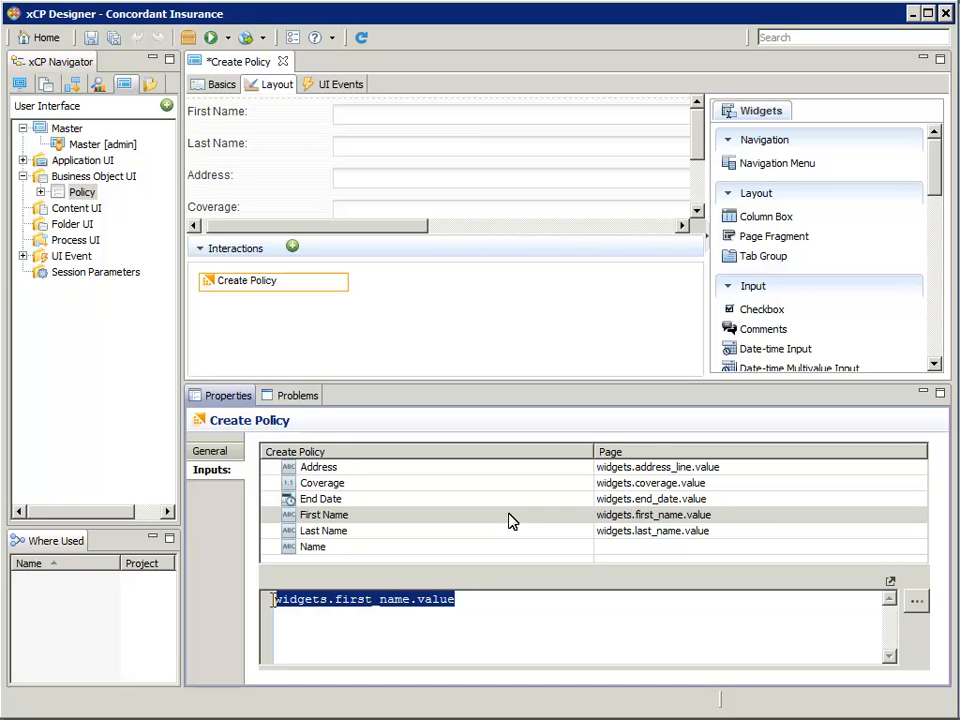
click(917, 603)
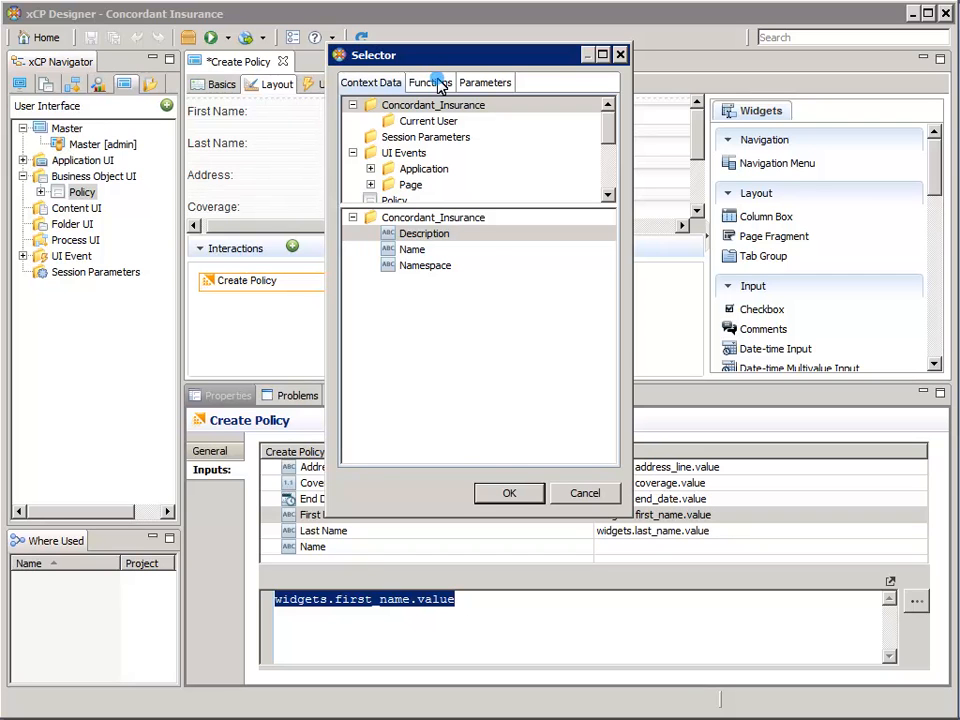
click(440, 85)
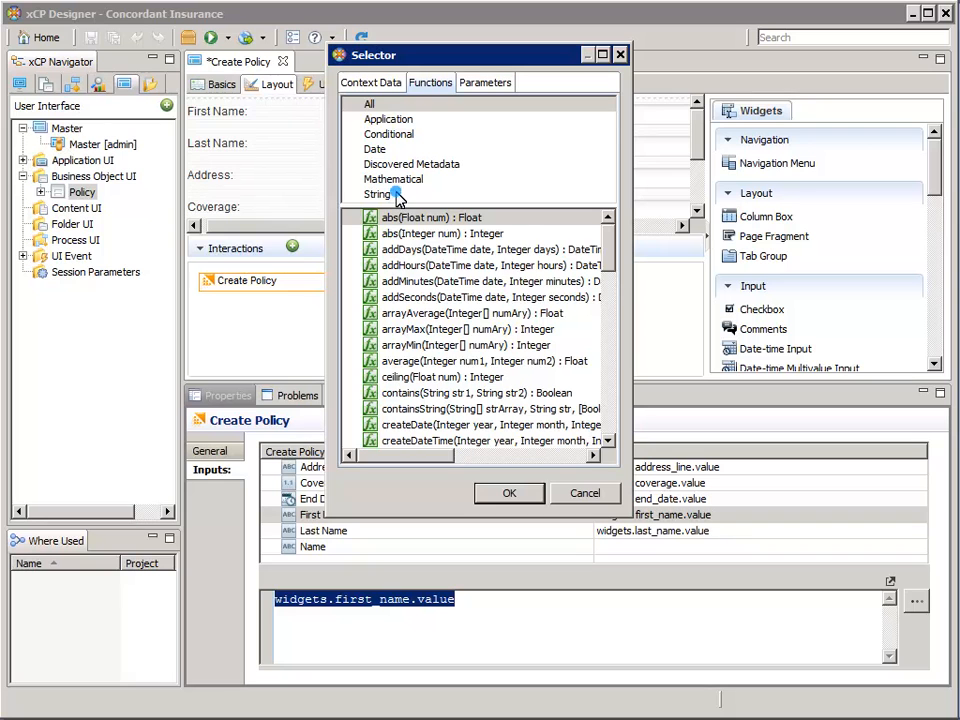
click(397, 196)
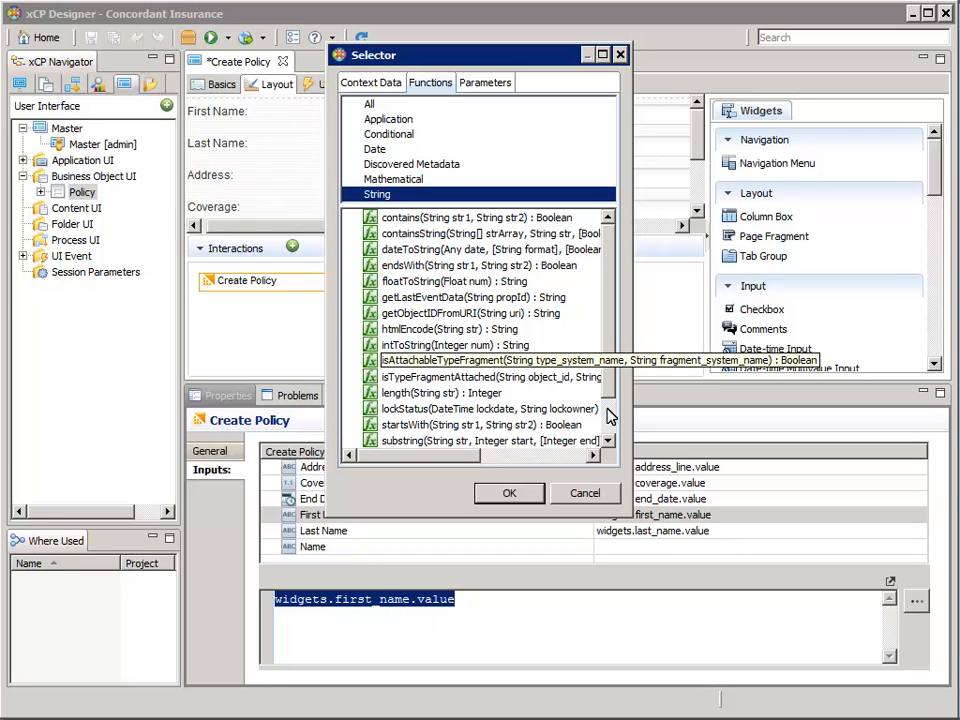
scroll(508, 430, down, 1)
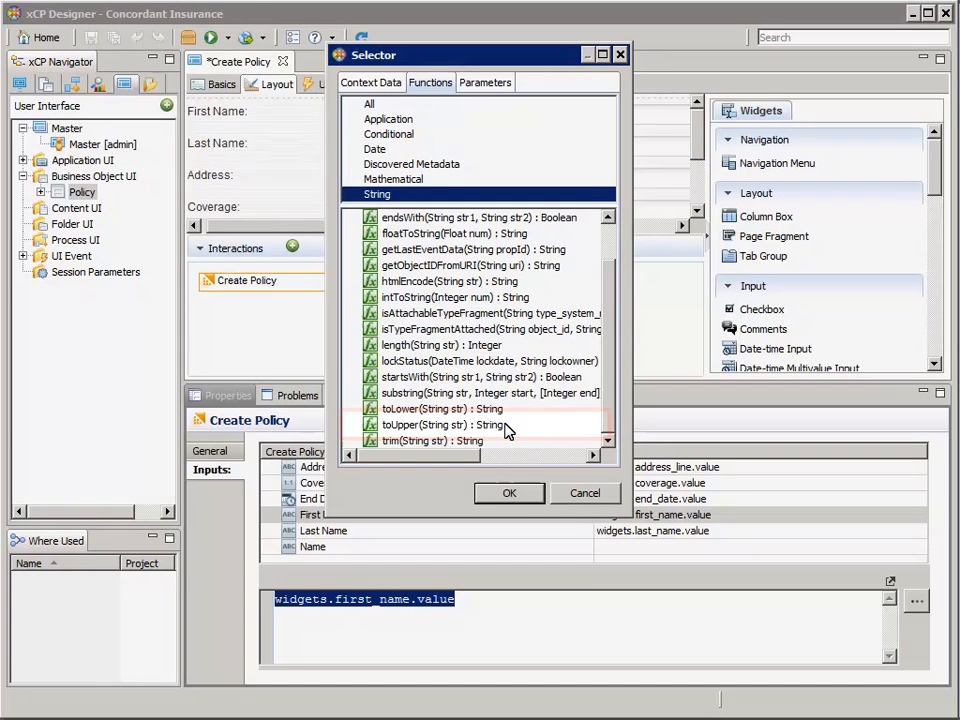
click(506, 428)
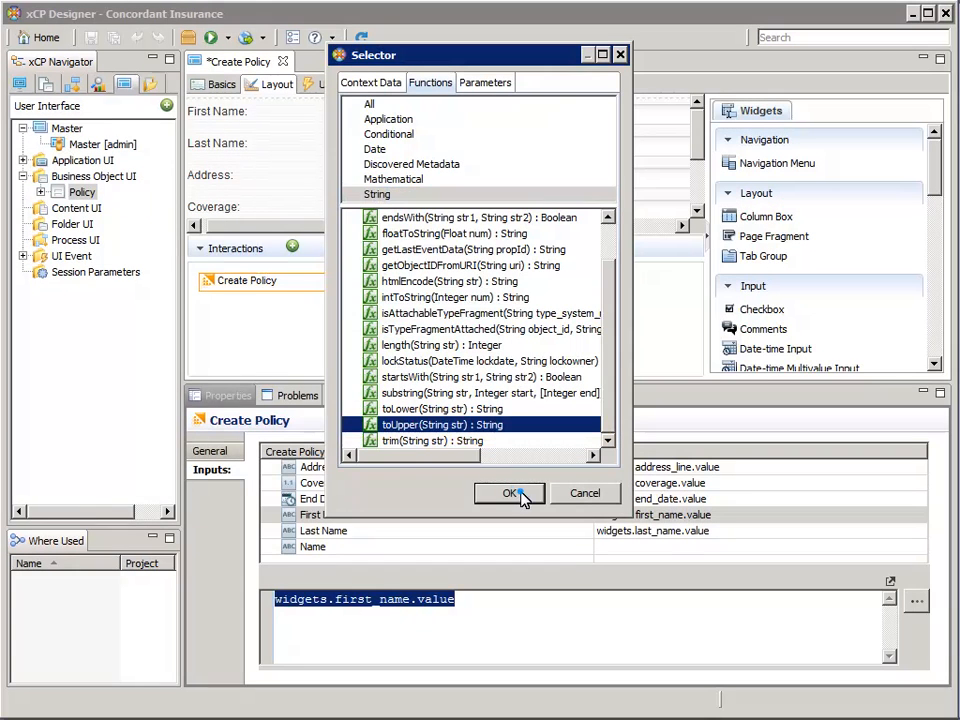
click(509, 494)
- Complete the First Name expression as toUpper(widgets.first_name.value)
text(widgets.)
key(Down)
key(Down)
key(Down)
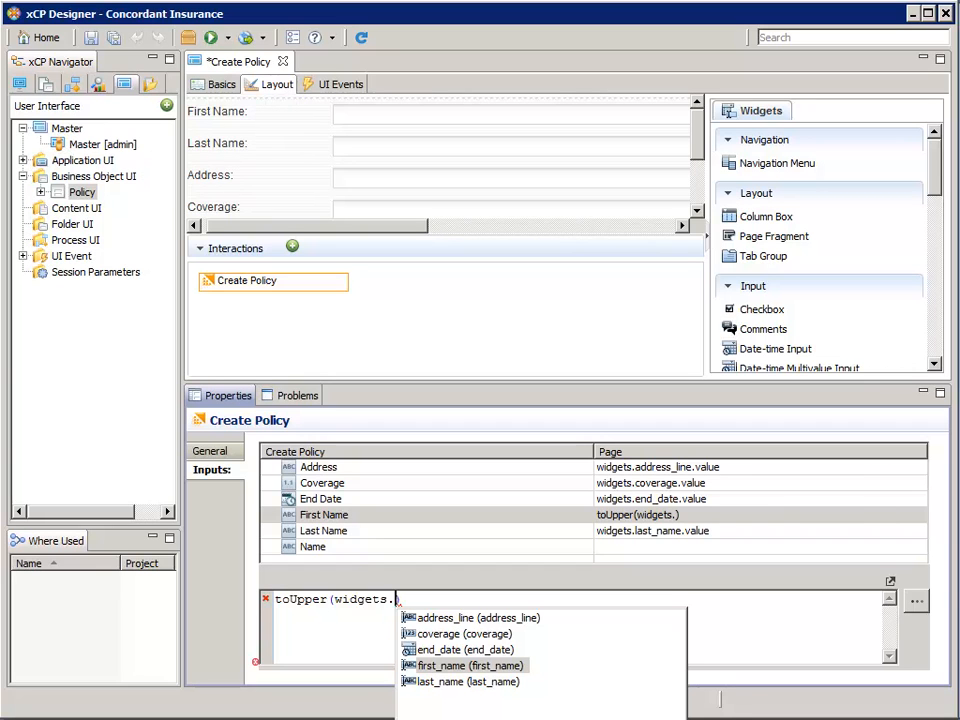
key(Return)
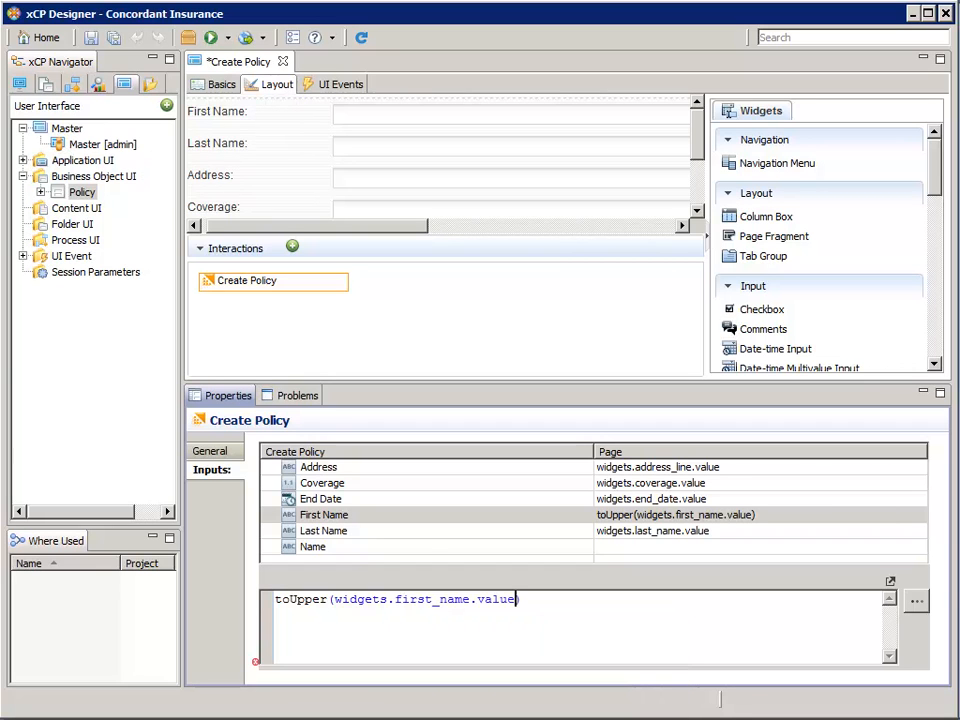
- Wrap the Last Name input's existing expression in the toUpper string function, making it toUpper(widgets.last_name.value)
click(427, 538)
drag(458, 604, 275, 602)
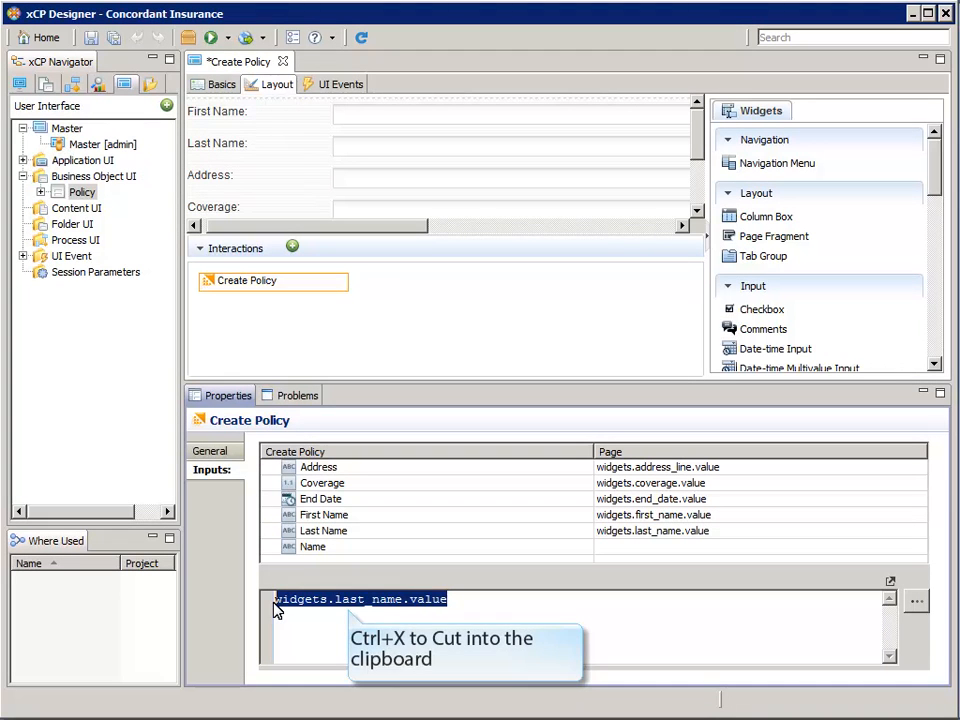
key(ctrl+x)
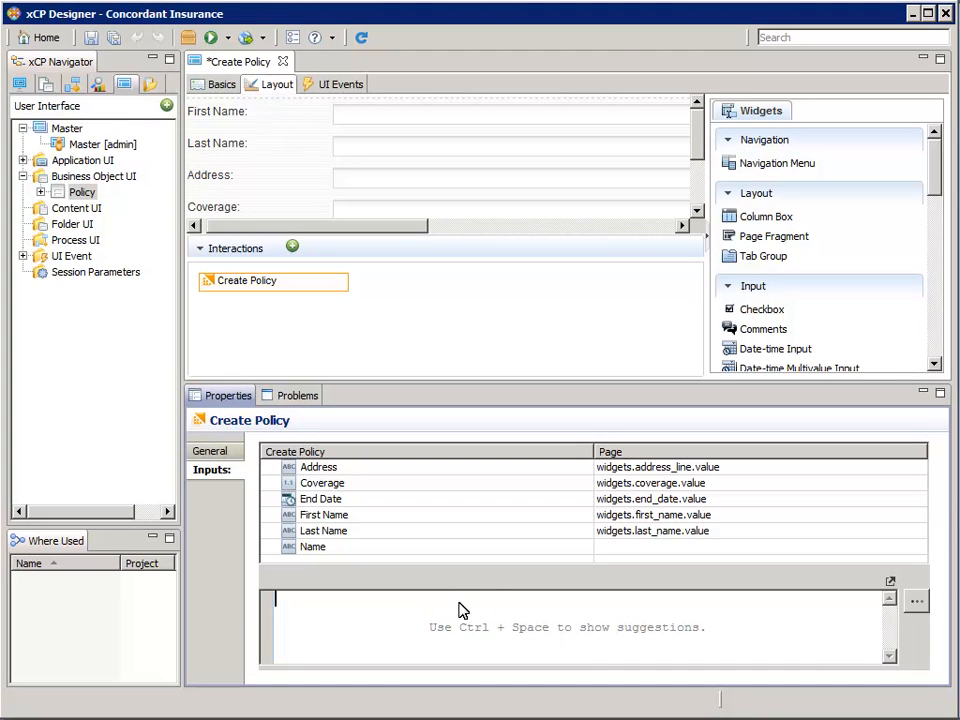
click(917, 602)
click(432, 83)
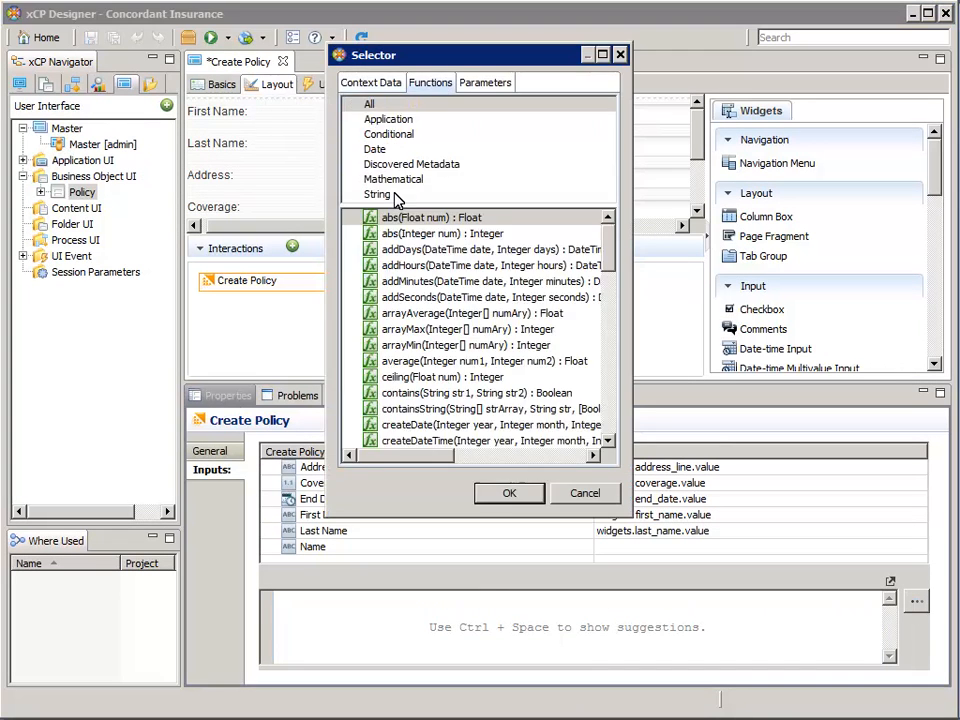
click(397, 196)
scroll(507, 431, down, 1)
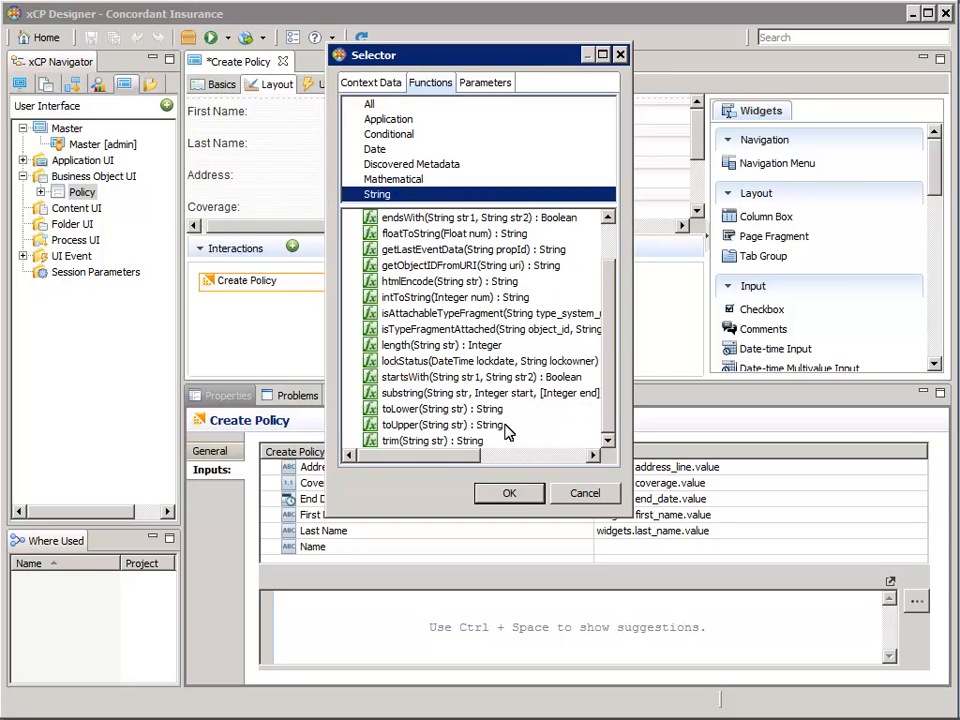
click(505, 426)
click(509, 493)
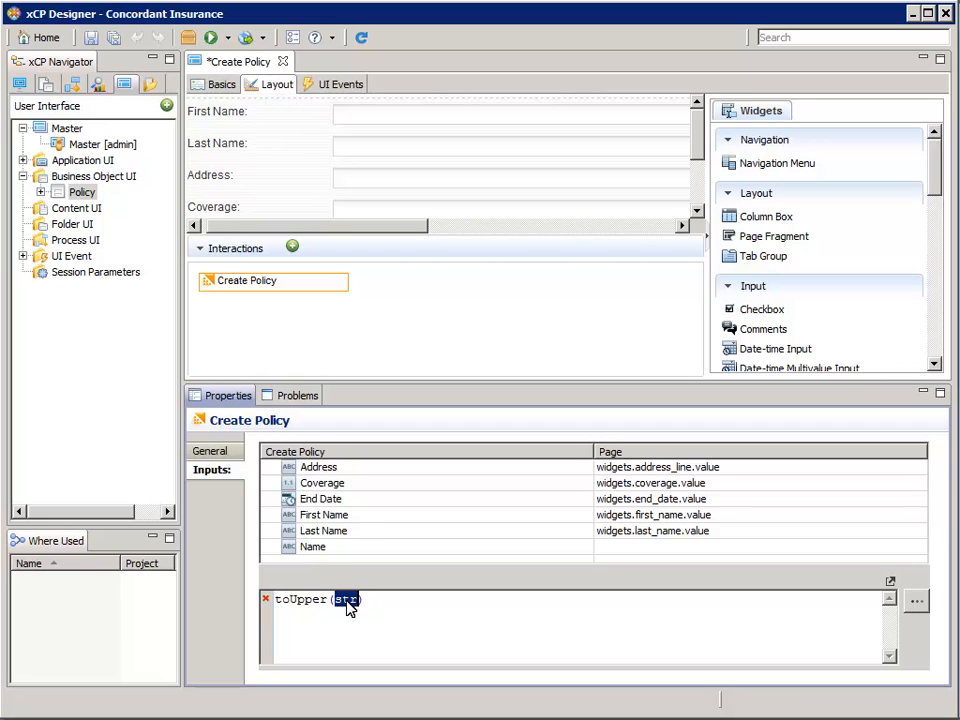
key(ctrl+v)
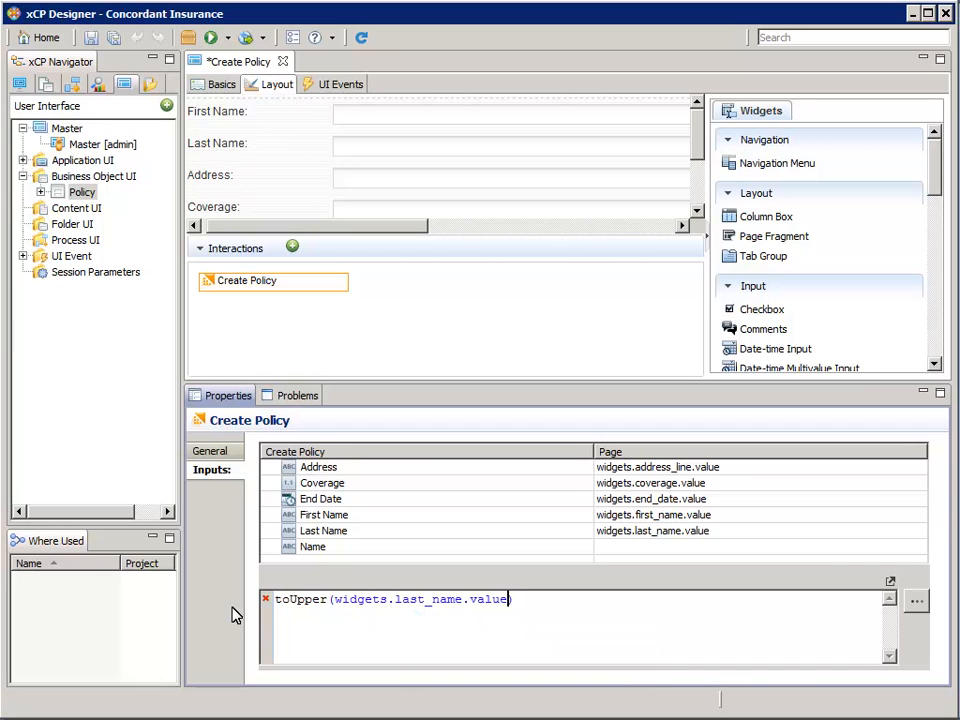
- Map the Name input of the Create Policy interaction to widgets.last_name.value + ', ' + widgets.first_name.value
click(410, 554)
click(343, 606)
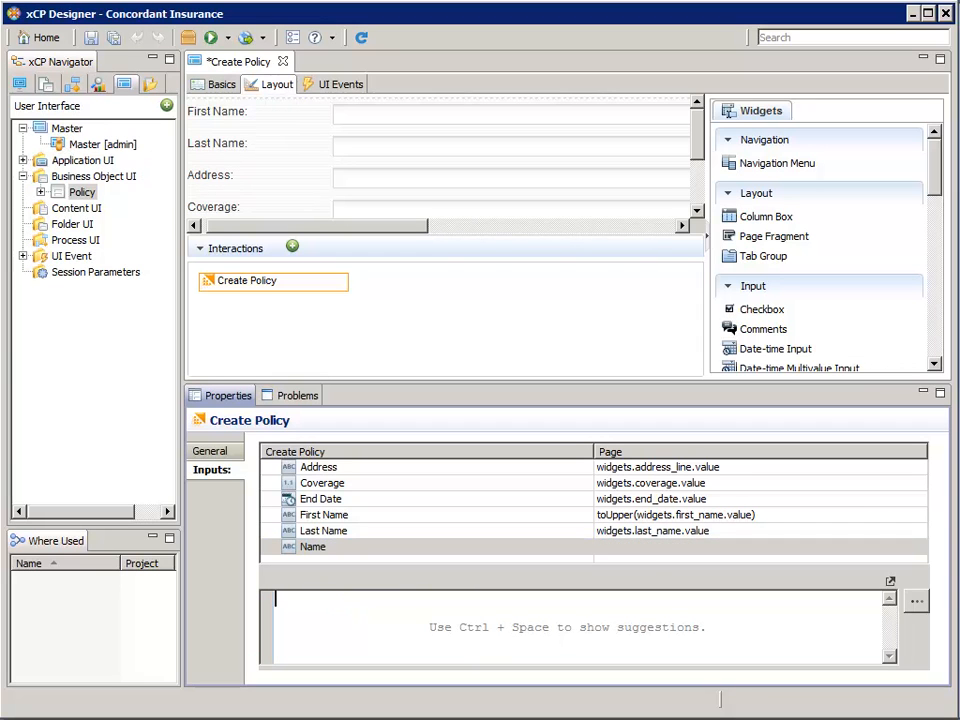
text(widgets.las)
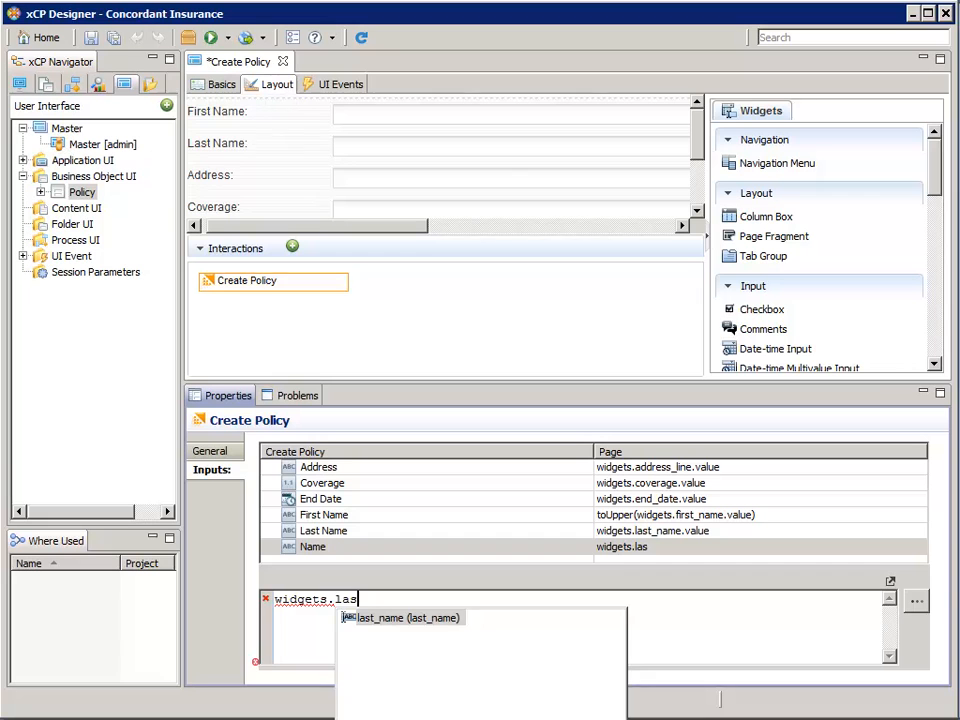
key(Return)
text(.value + ', ' + widgets.firs)
key(Return)
text(.value)
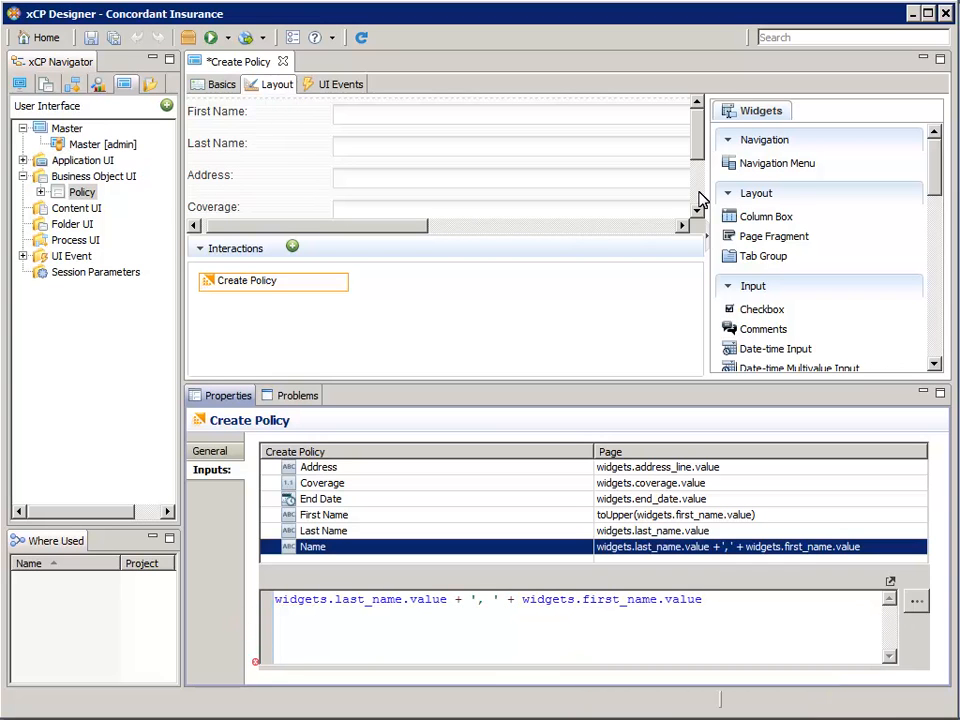
- Set the horizontal alignment of the column containing the Create button to Left
click(699, 193)
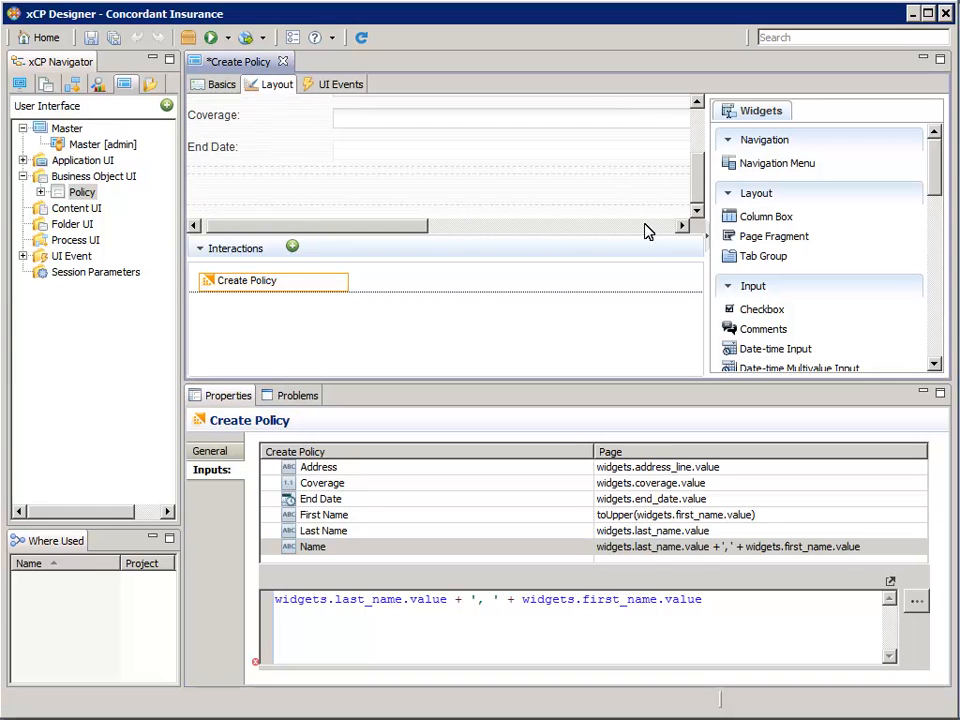
click(645, 228)
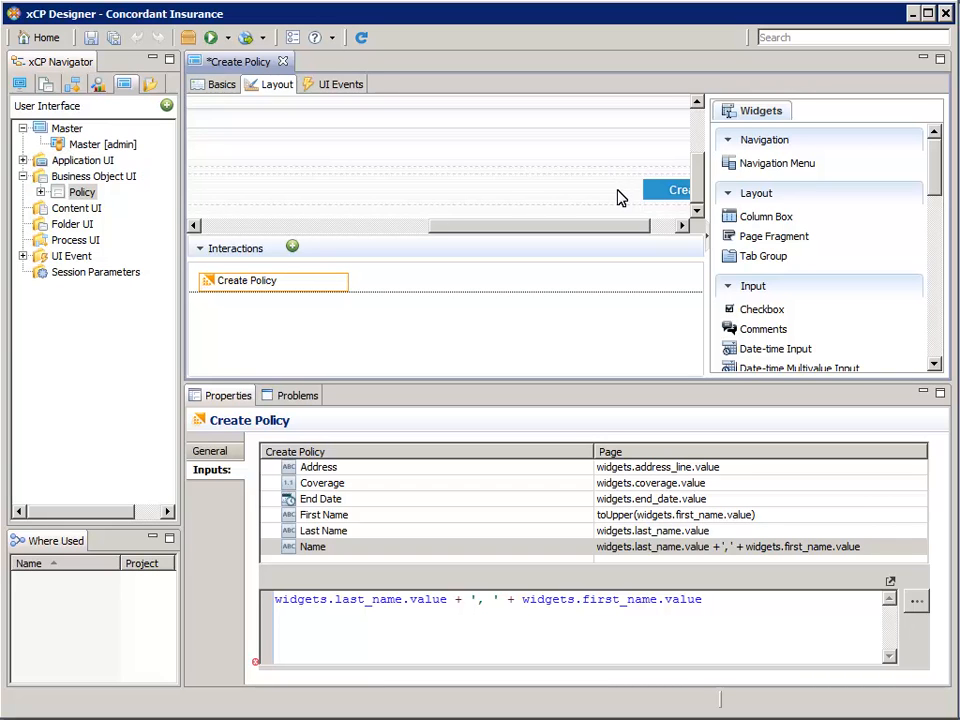
click(617, 195)
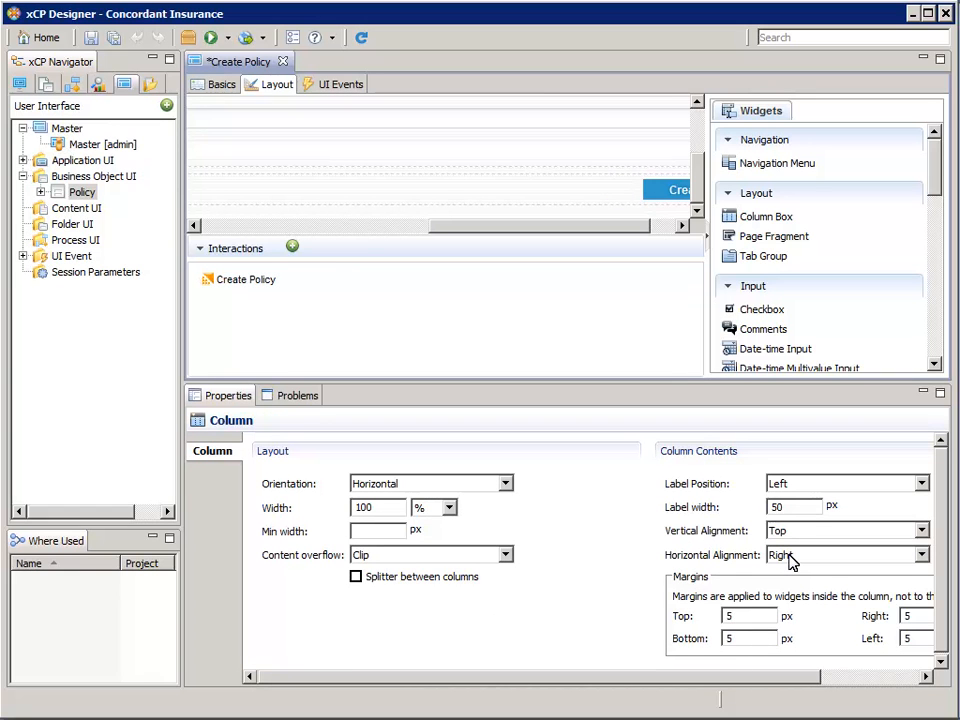
click(792, 558)
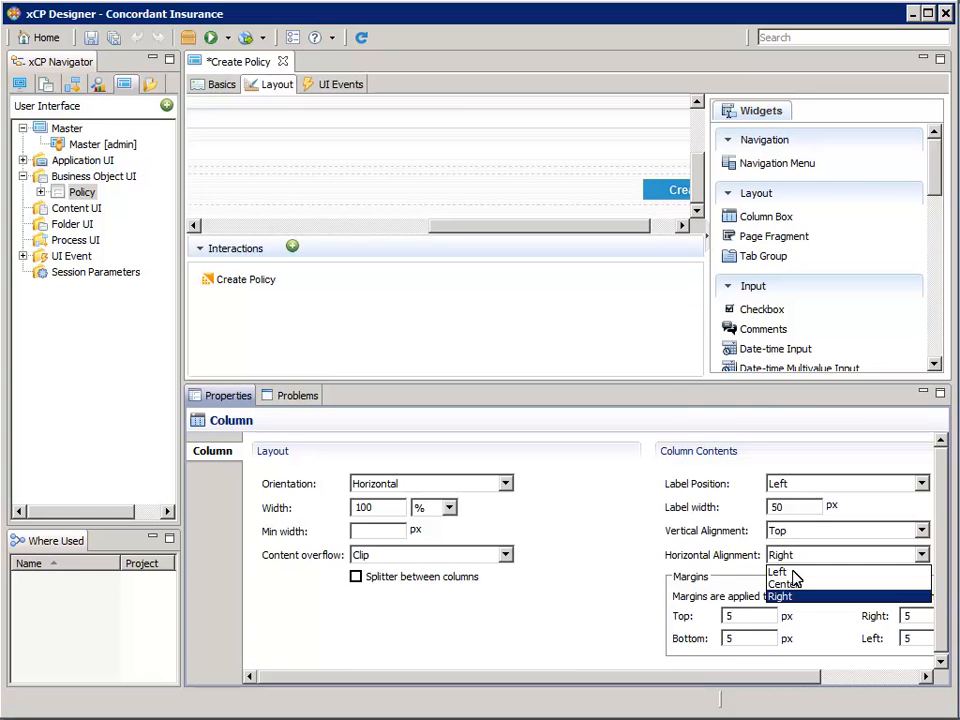
click(788, 572)
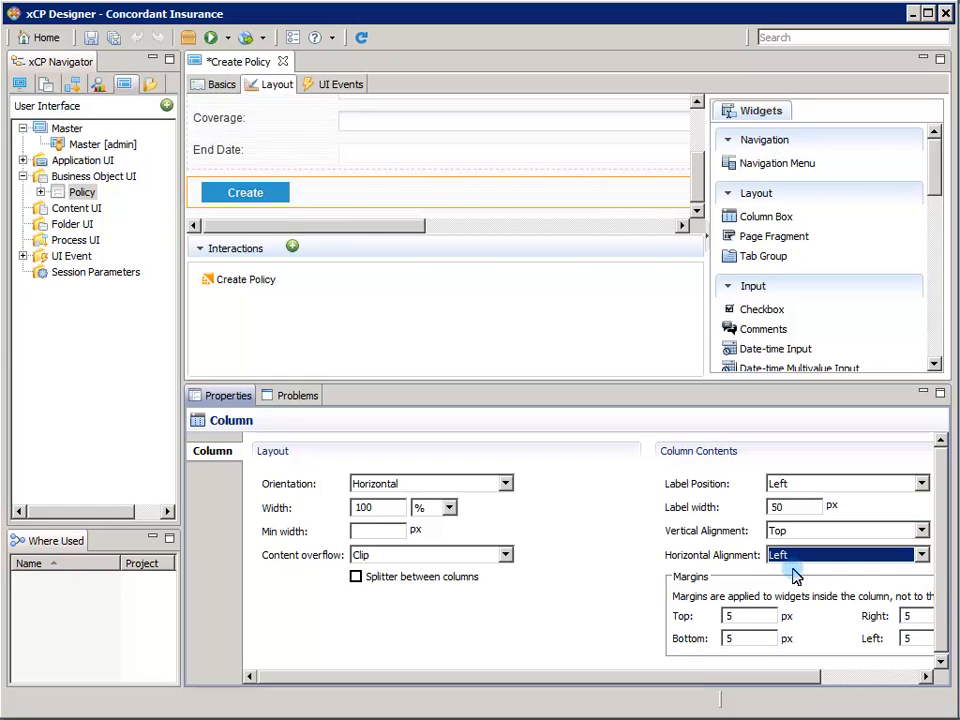
- Make the Create button go to a specific page, Policy Search, when its Create Policy action is done
click(202, 251)
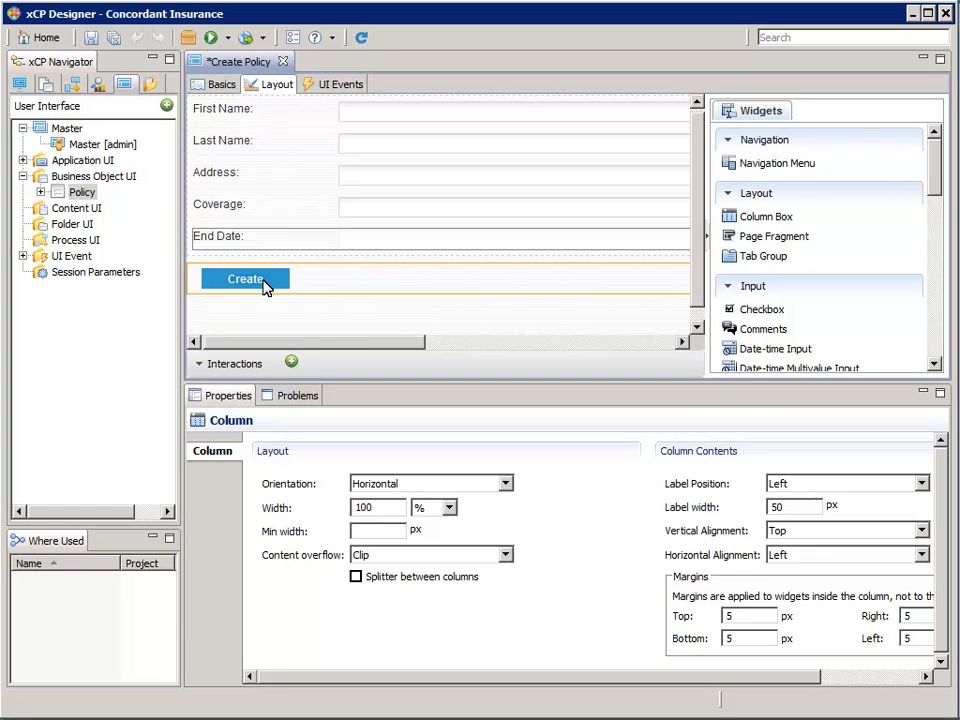
click(266, 287)
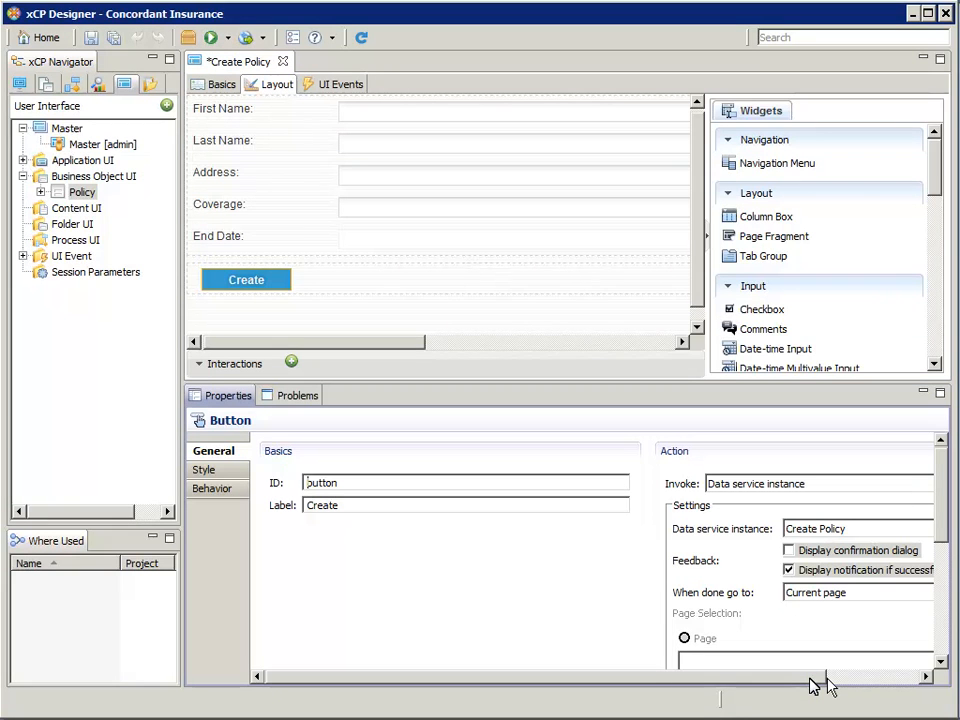
click(812, 678)
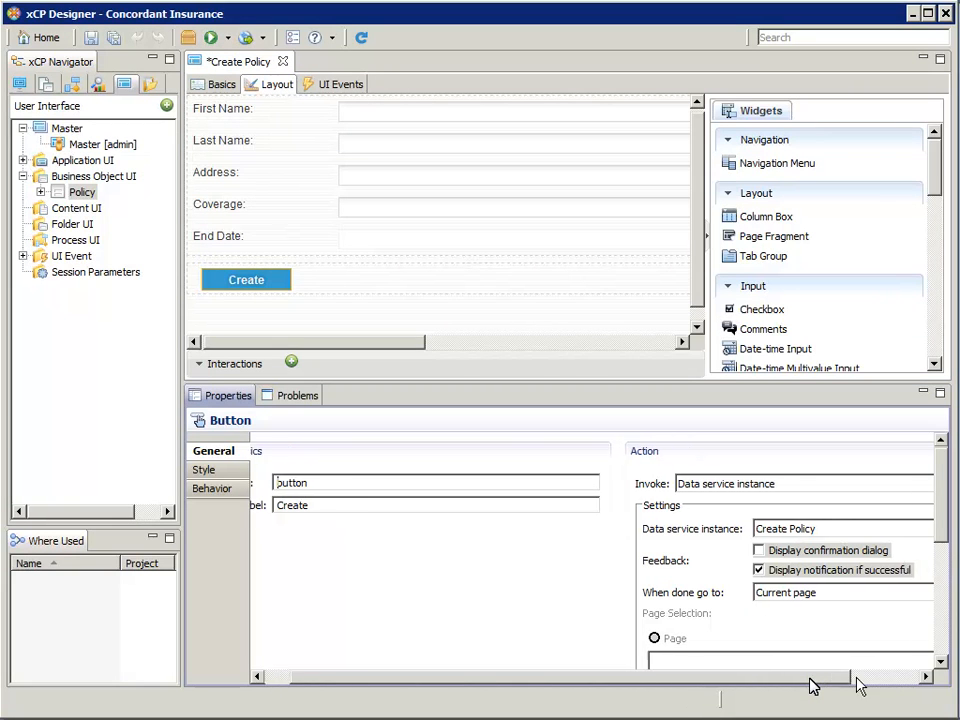
click(901, 594)
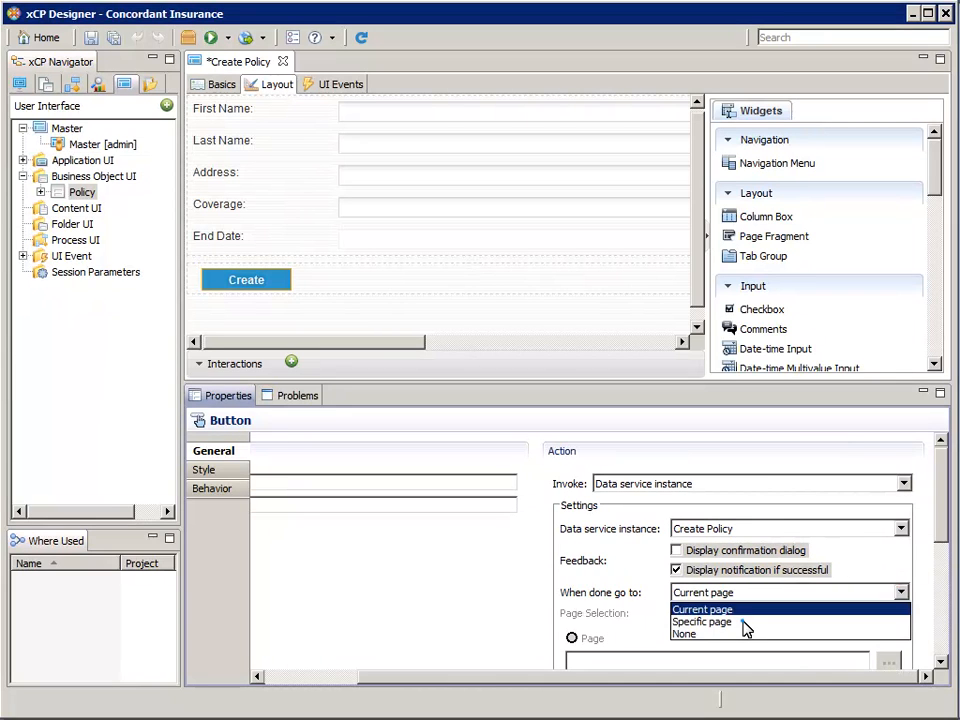
click(740, 619)
drag(939, 536, 943, 552)
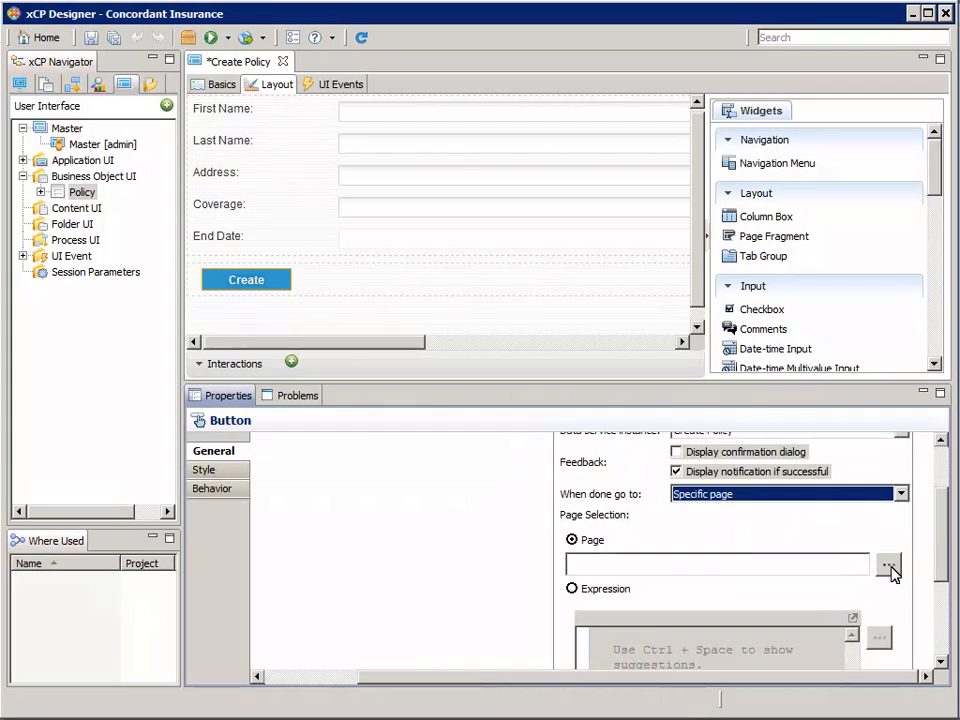
click(889, 566)
click(435, 320)
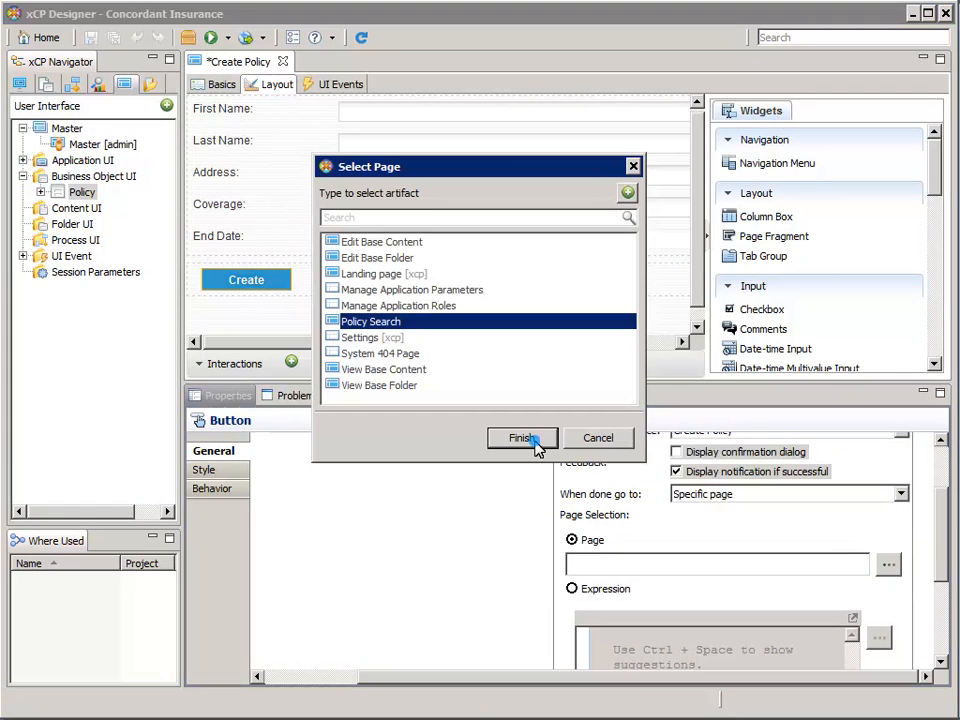
click(535, 445)
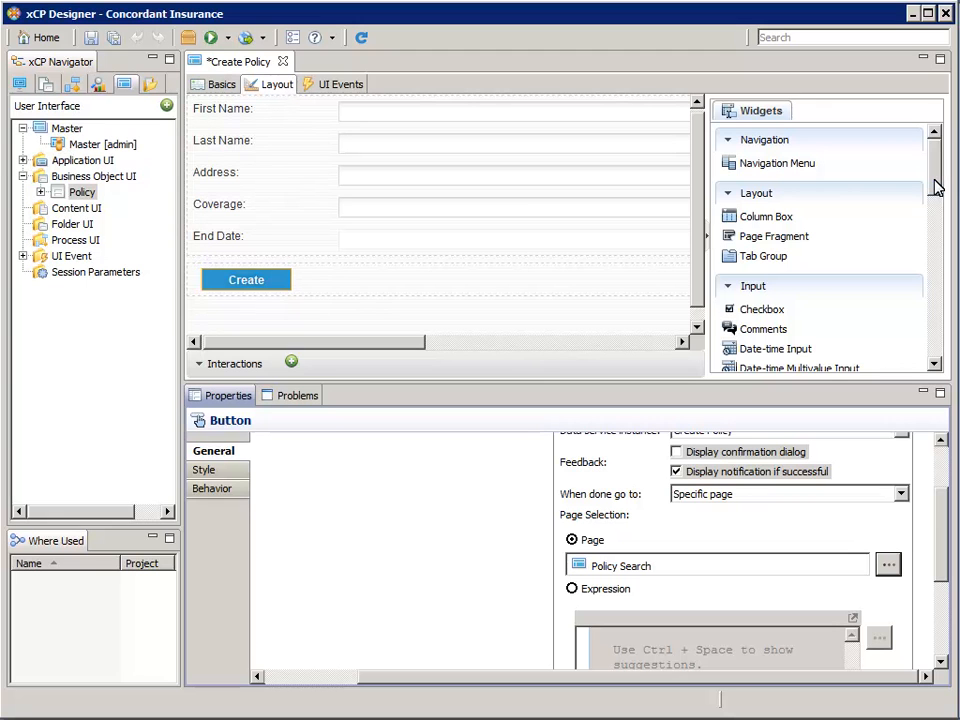
- Add a button beside Create with the ID button_cancel and the label Cancel
scroll(937, 190, down, 10)
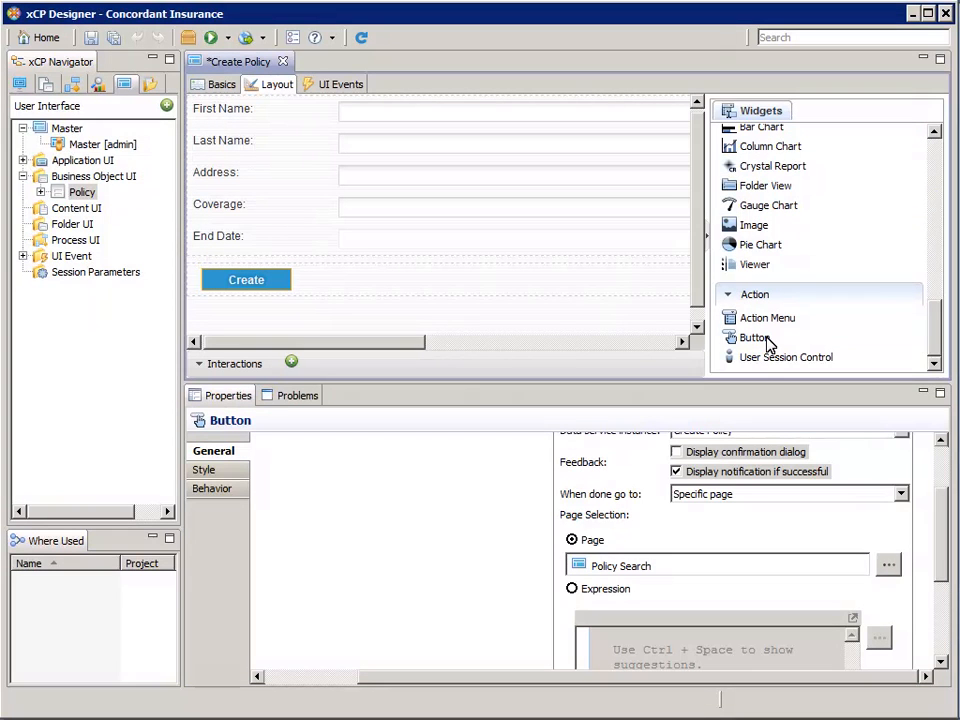
drag(768, 343, 350, 280)
click(334, 490)
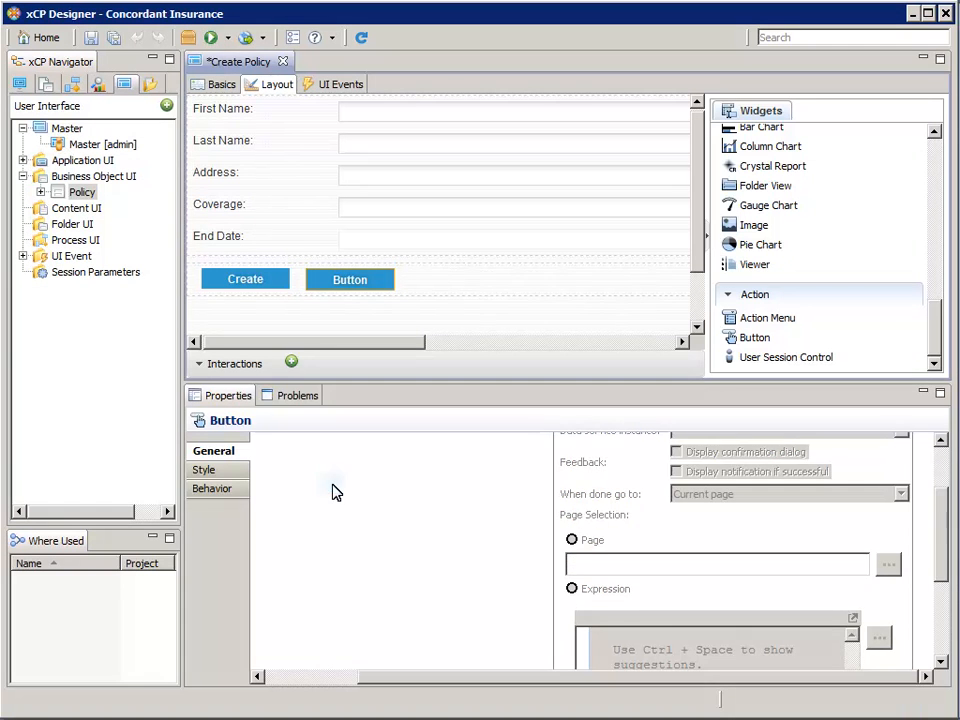
click(349, 283)
click(358, 484)
key(BackSpace)
text(_cance)
text(l)
double_click(345, 507)
text(Cancel)
- Set the Cancel button's action to Go to a page and choose Policy Search as its target page
click(864, 677)
click(904, 486)
click(660, 517)
click(940, 661)
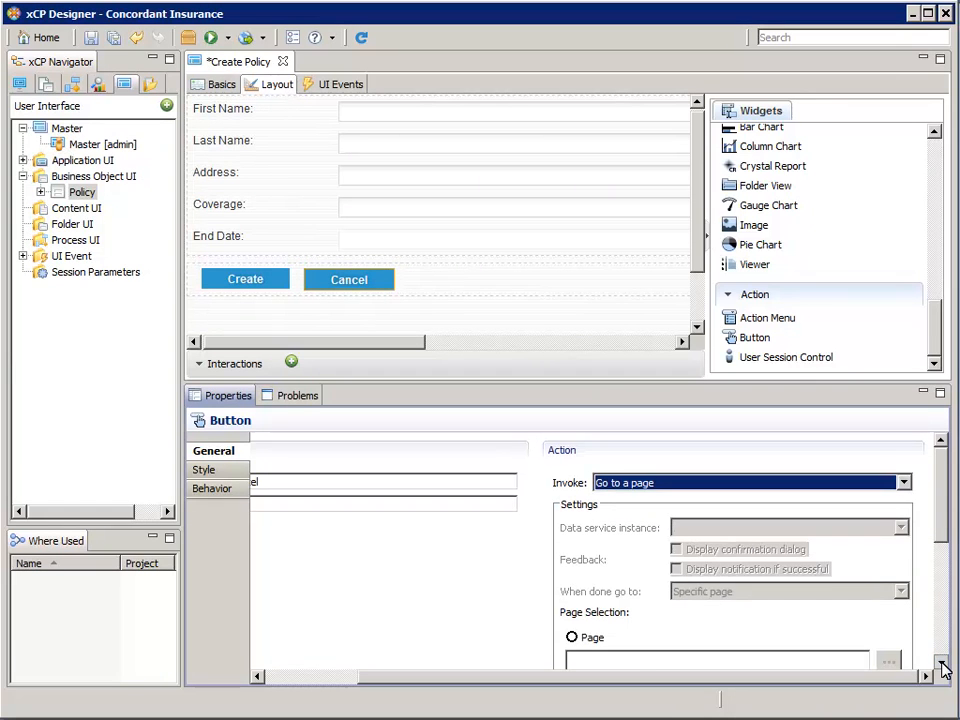
click(572, 636)
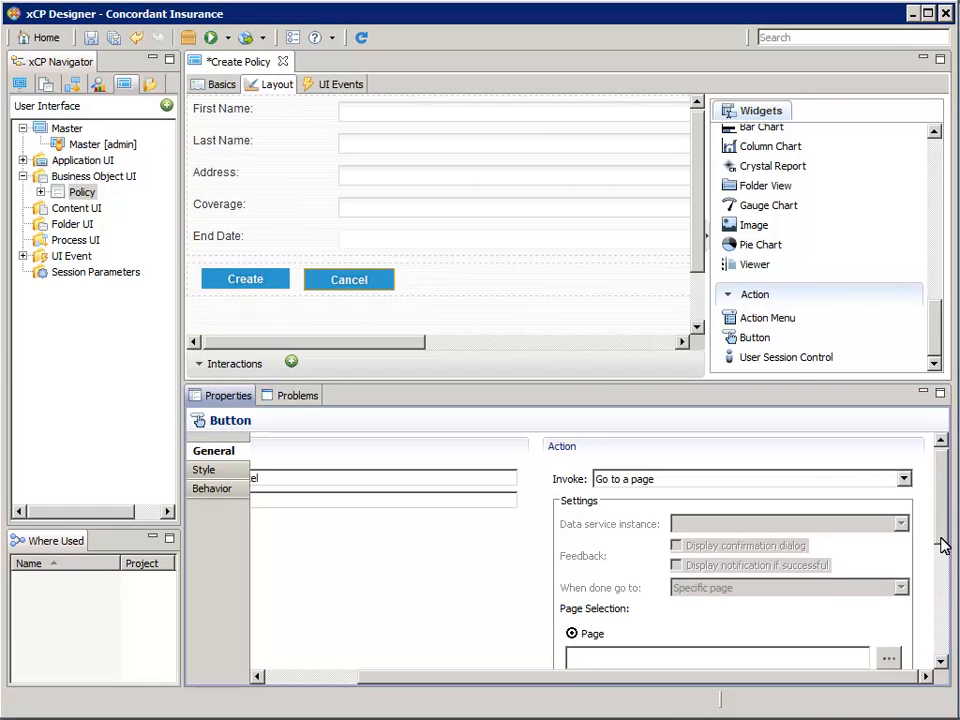
drag(939, 540, 944, 552)
click(889, 593)
click(400, 322)
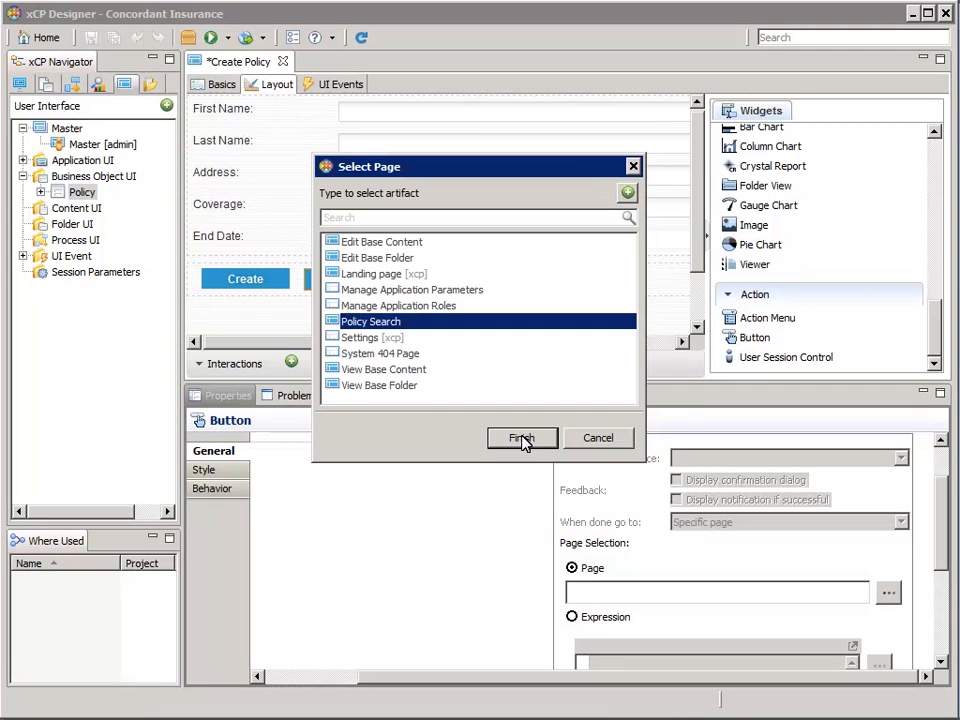
click(522, 438)
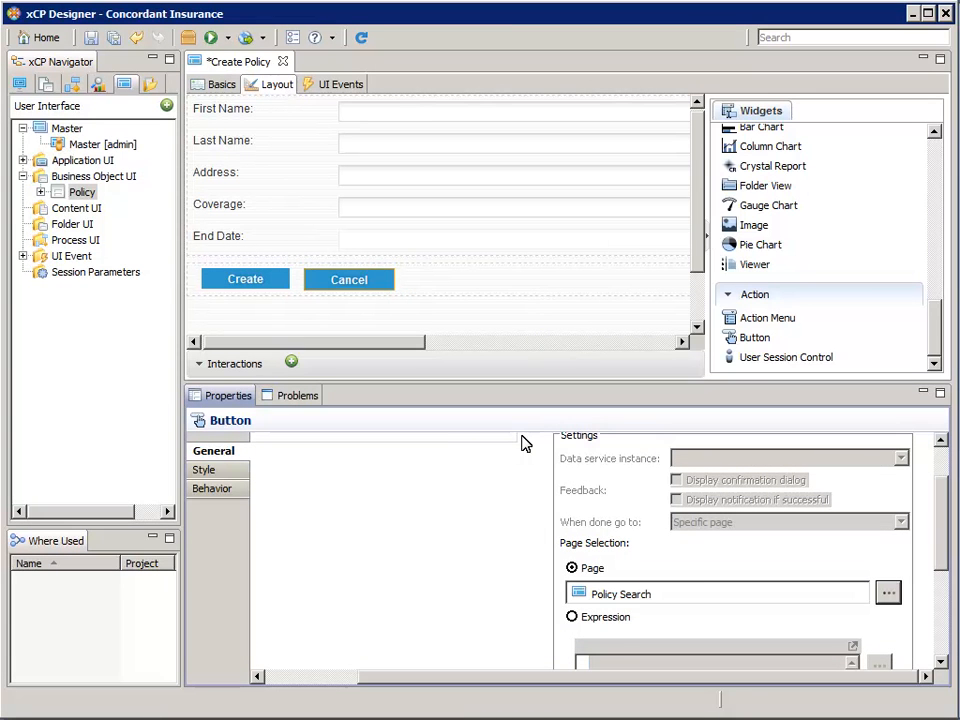
- Save the Create Policy page and close it
click(91, 38)
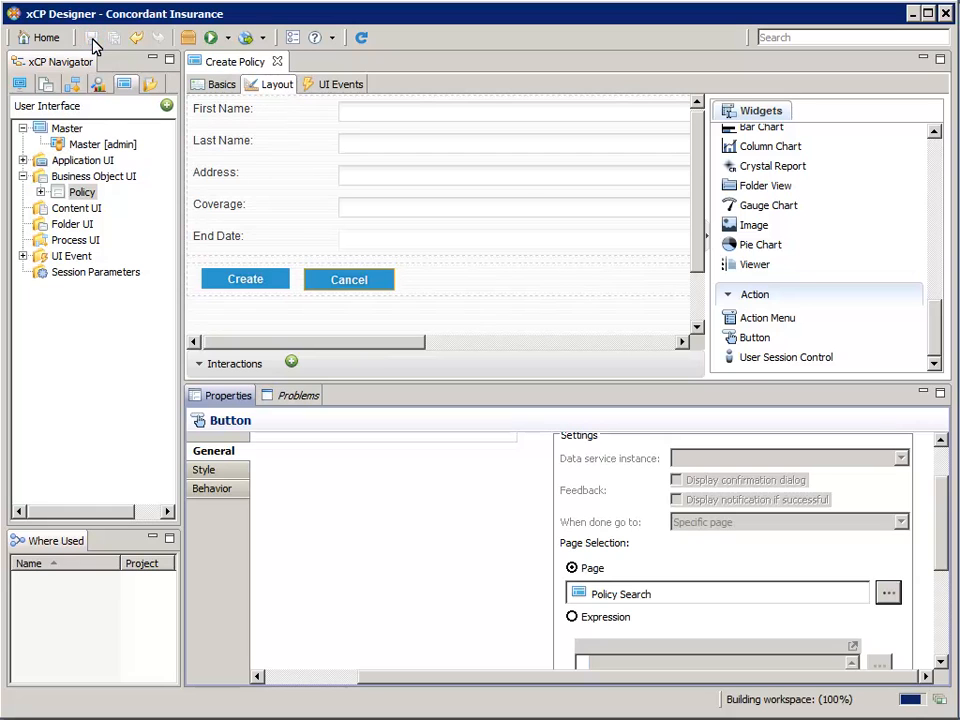
click(277, 61)
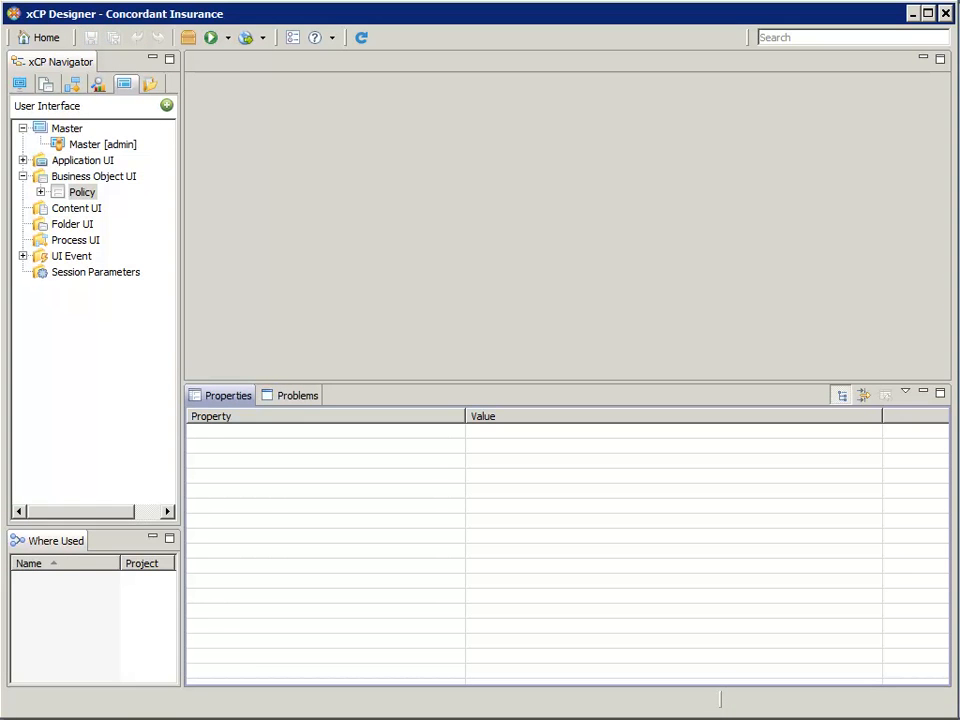
- Create a new page for the Policy object model with generated Edit Policy widgets and bindings
click(40, 192)
click(86, 193)
right_click(88, 196)
click(126, 203)
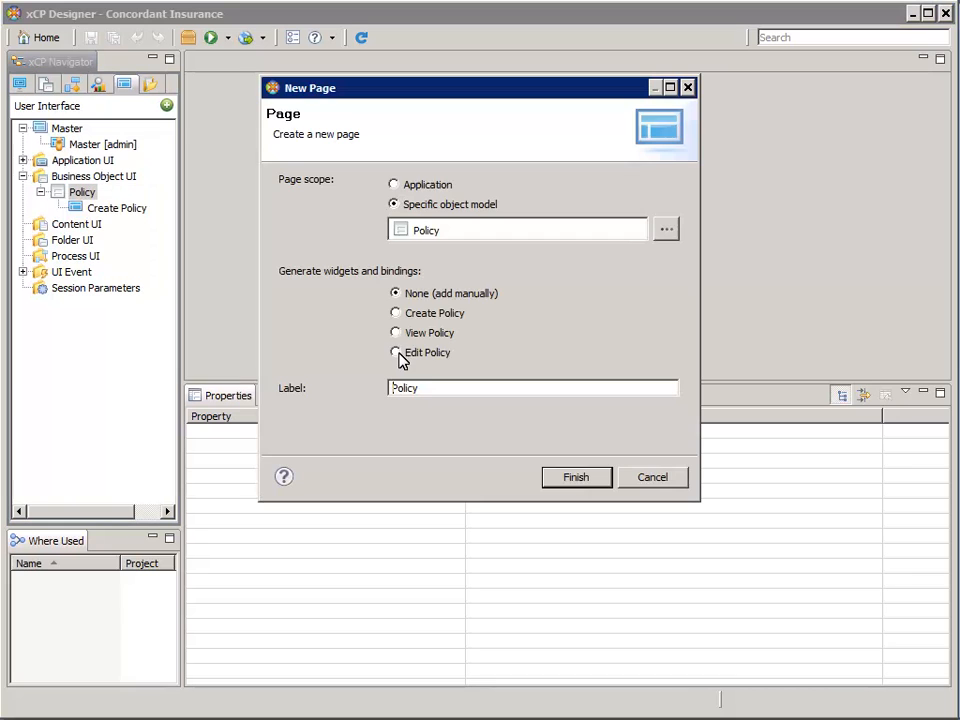
click(396, 352)
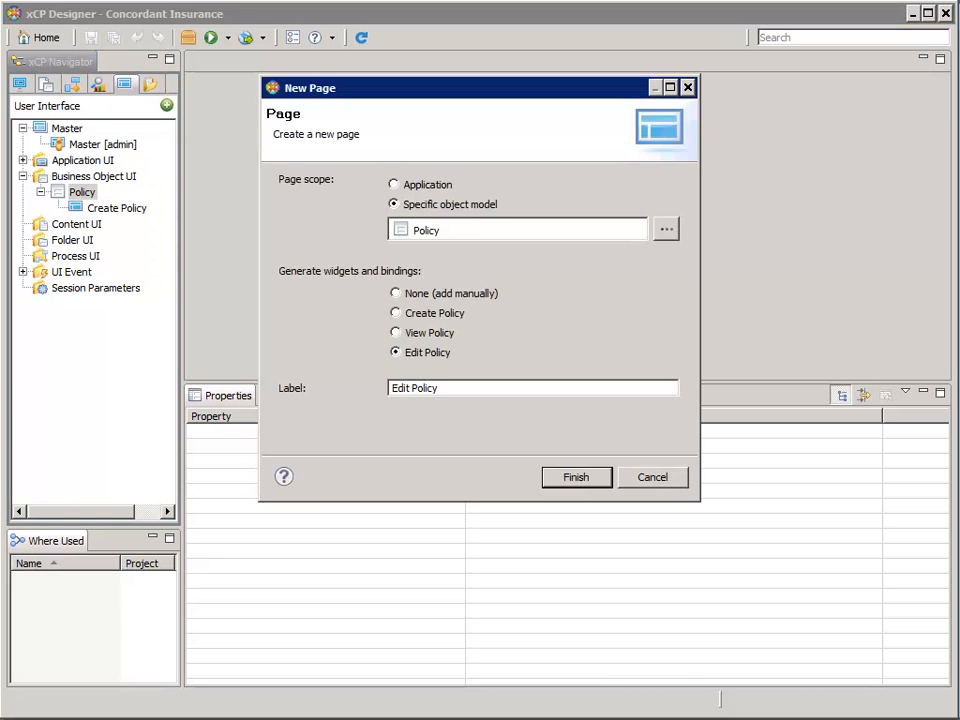
click(575, 477)
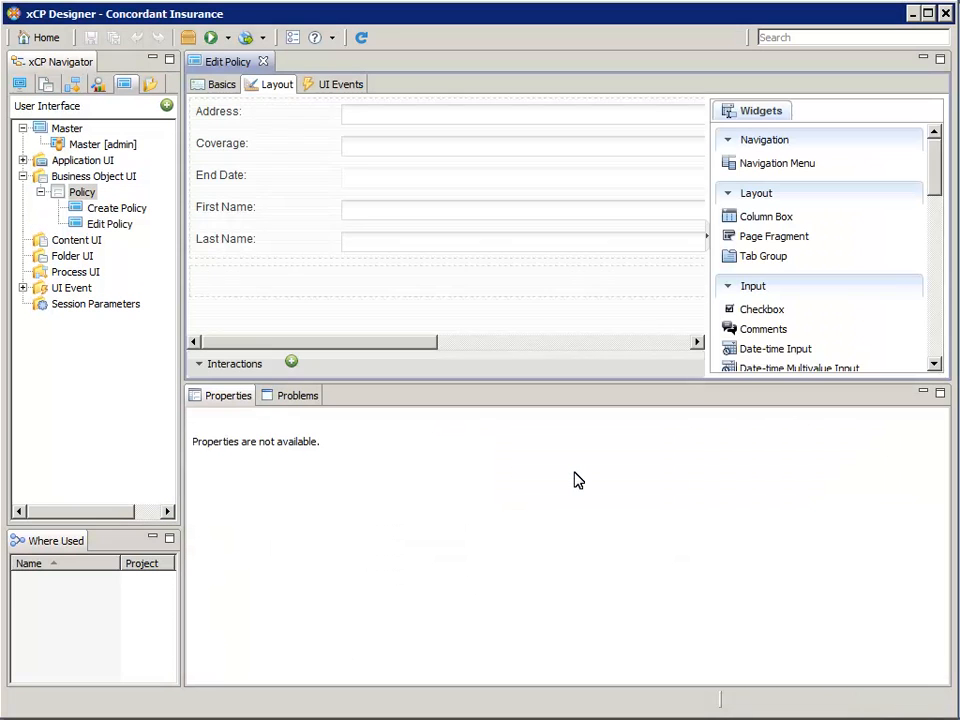
- Set the horizontal alignment of the column containing the Save button on the Edit Policy page to Left
click(653, 342)
click(690, 343)
click(577, 280)
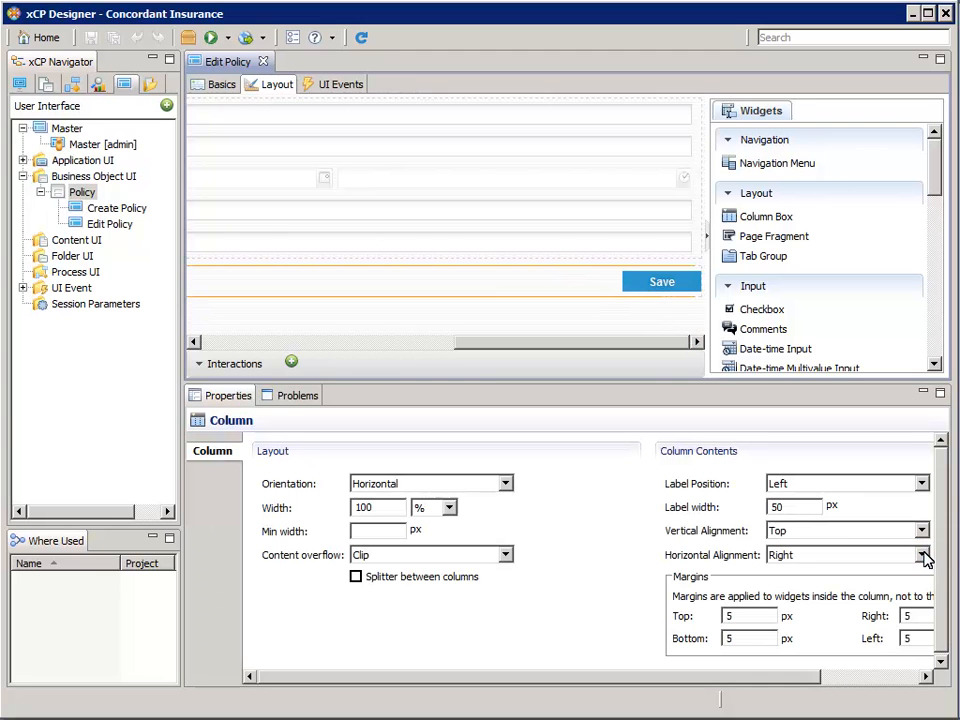
click(924, 556)
click(780, 572)
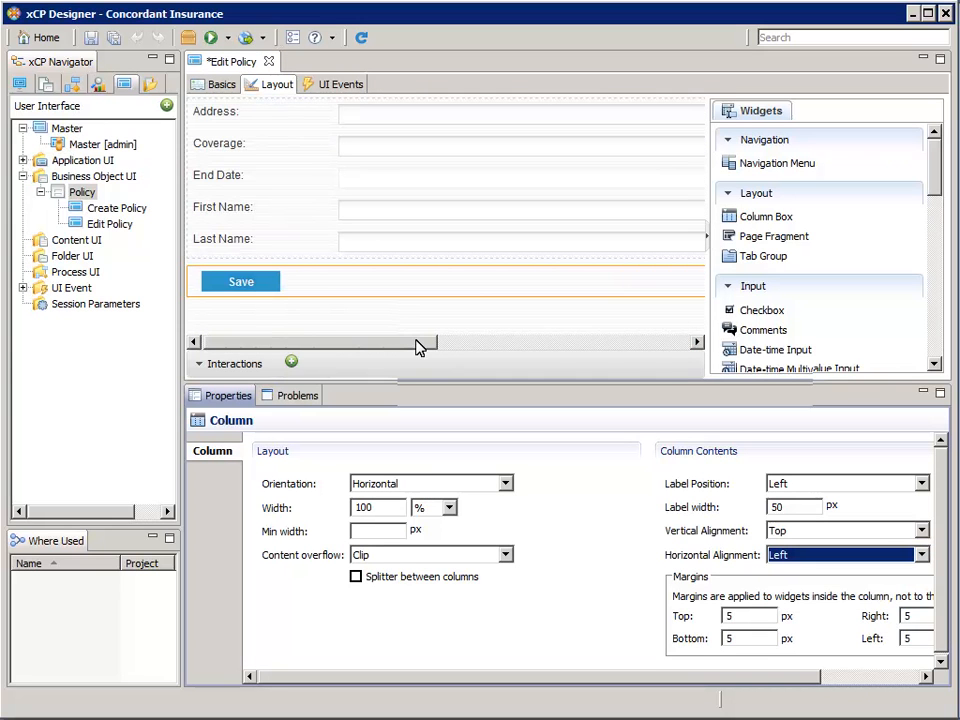
click(416, 341)
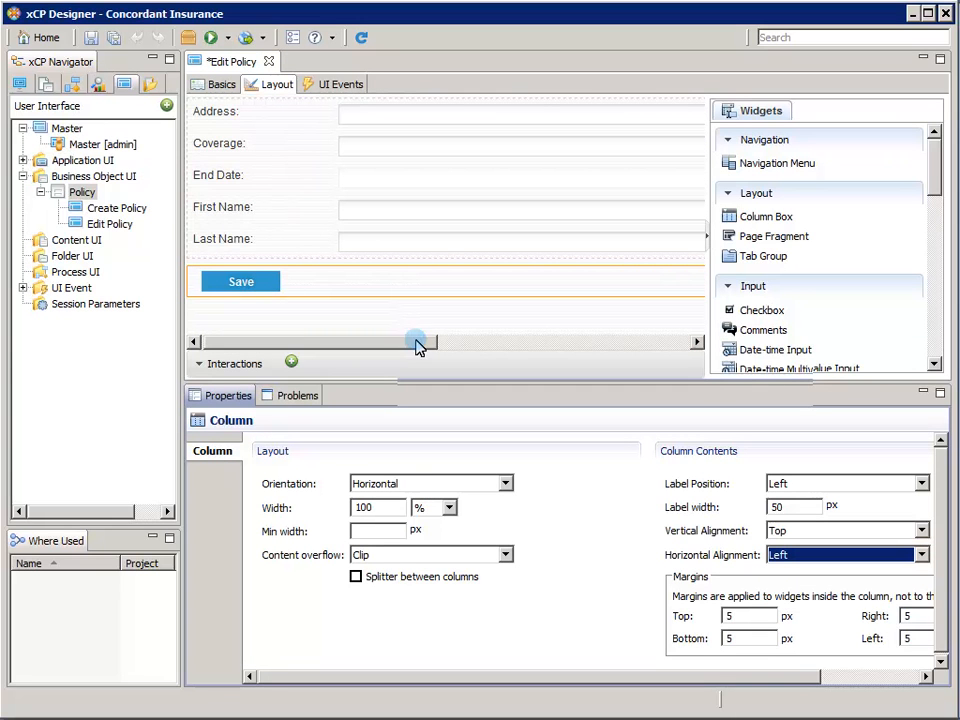
- Add a button beside Save with the ID button_cancel and the label Cancel
click(935, 350)
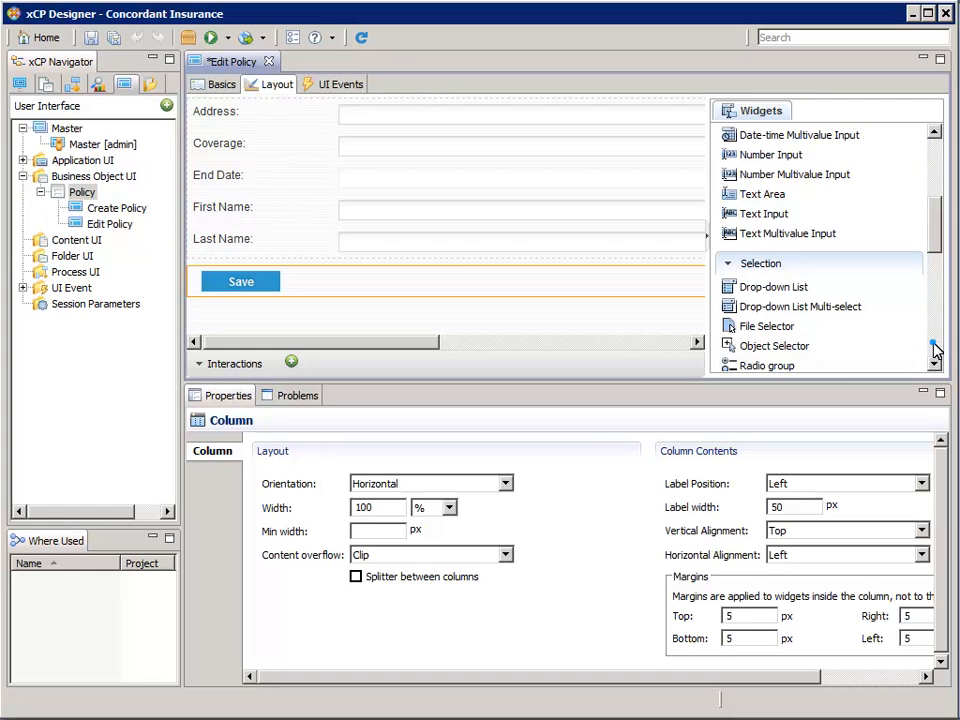
click(935, 350)
drag(741, 340, 375, 285)
key(BackSpace)
text(_cancel)
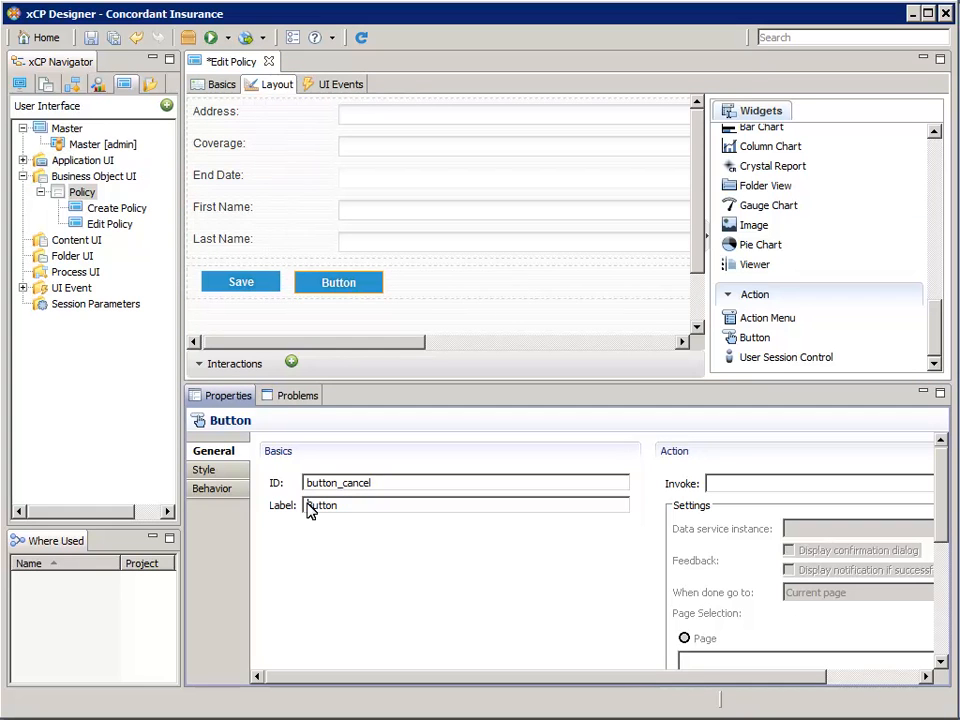
double_click(320, 505)
text(Cancel)
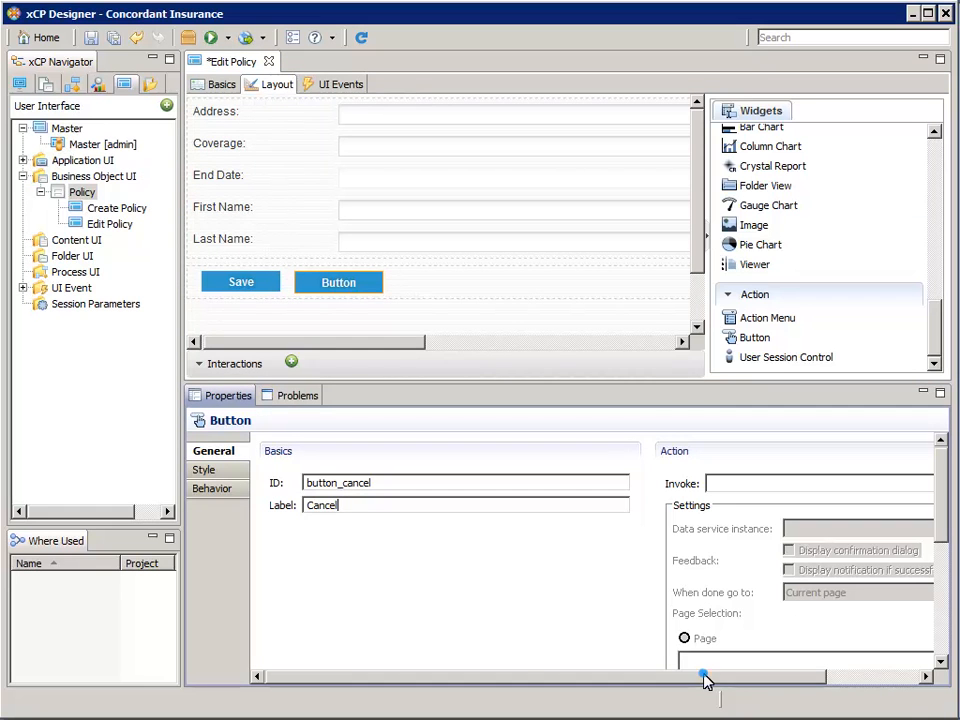
- Set the Cancel button's action to go to the Policy Search page
click(903, 679)
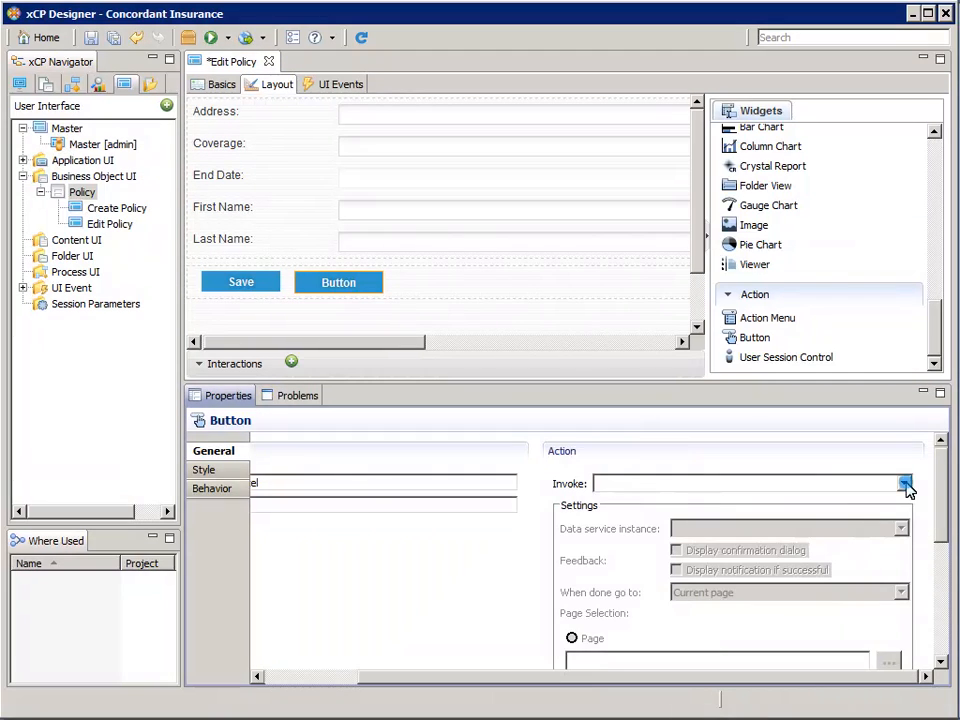
click(905, 485)
click(662, 513)
drag(942, 535, 945, 562)
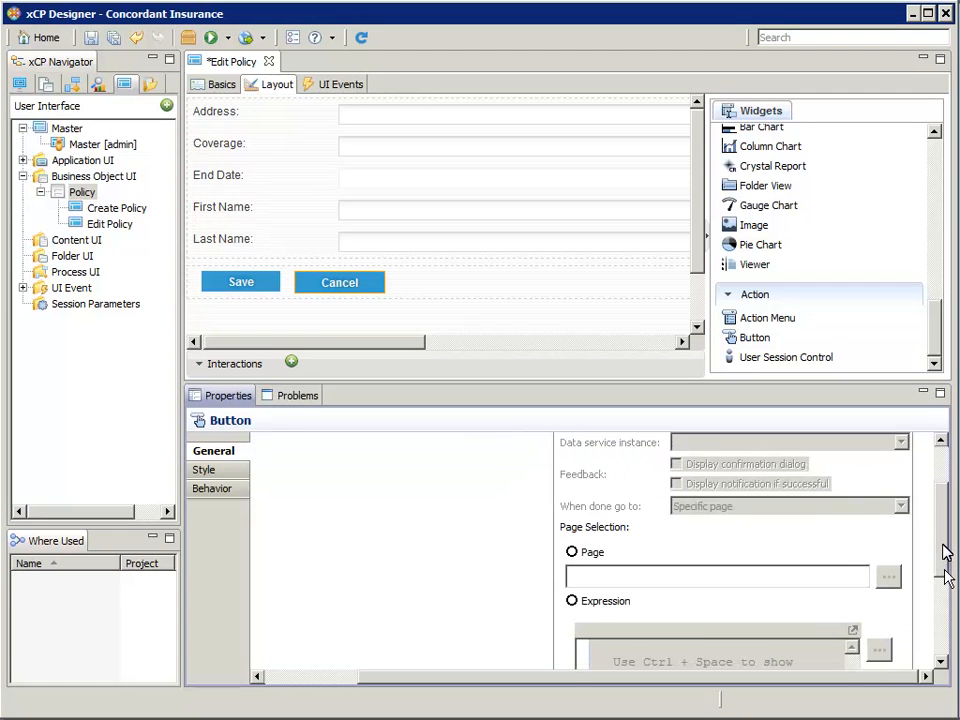
click(572, 544)
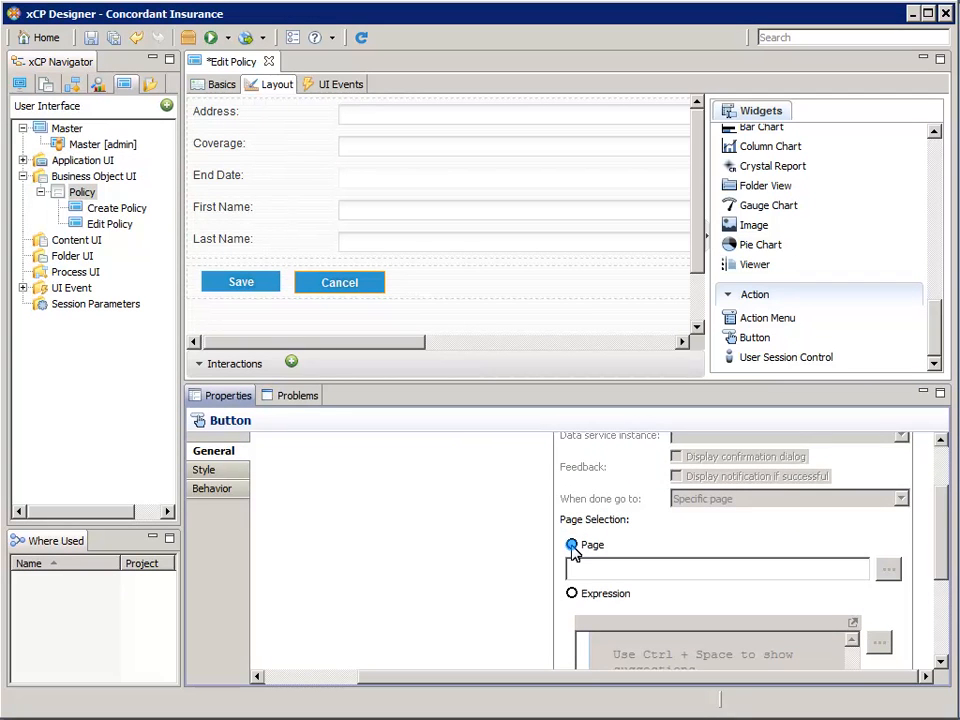
click(889, 570)
click(402, 337)
click(522, 439)
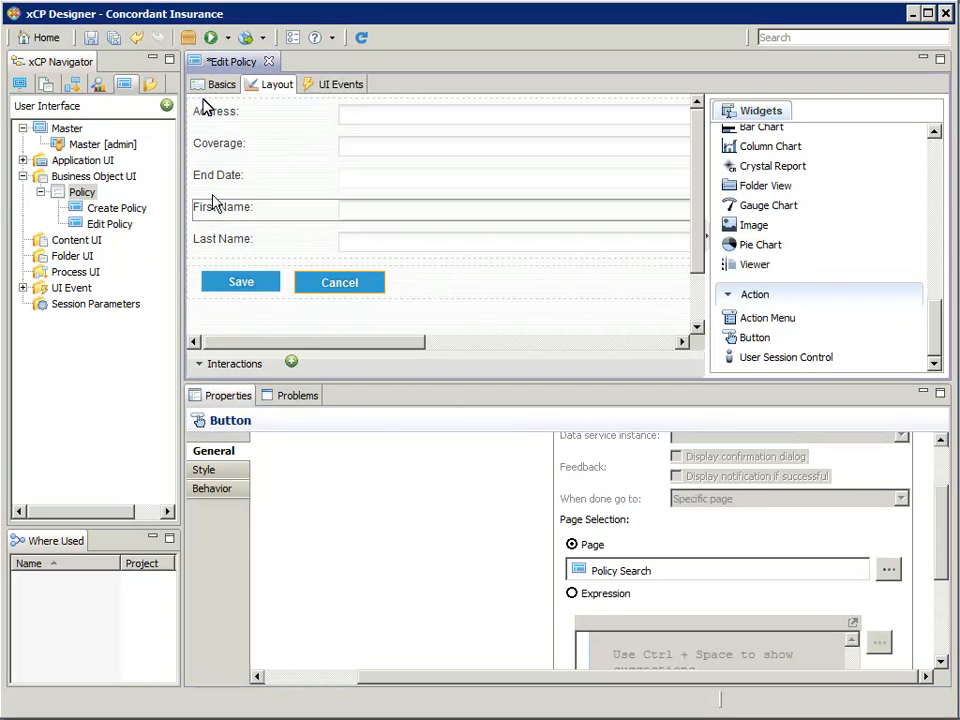
- Reorder the Edit Policy fields so that First Name and Last Name come above Address
drag(213, 199, 205, 103)
drag(213, 238, 231, 281)
- Set the Save button to go to a specific page when done, choosing Policy Search
click(232, 281)
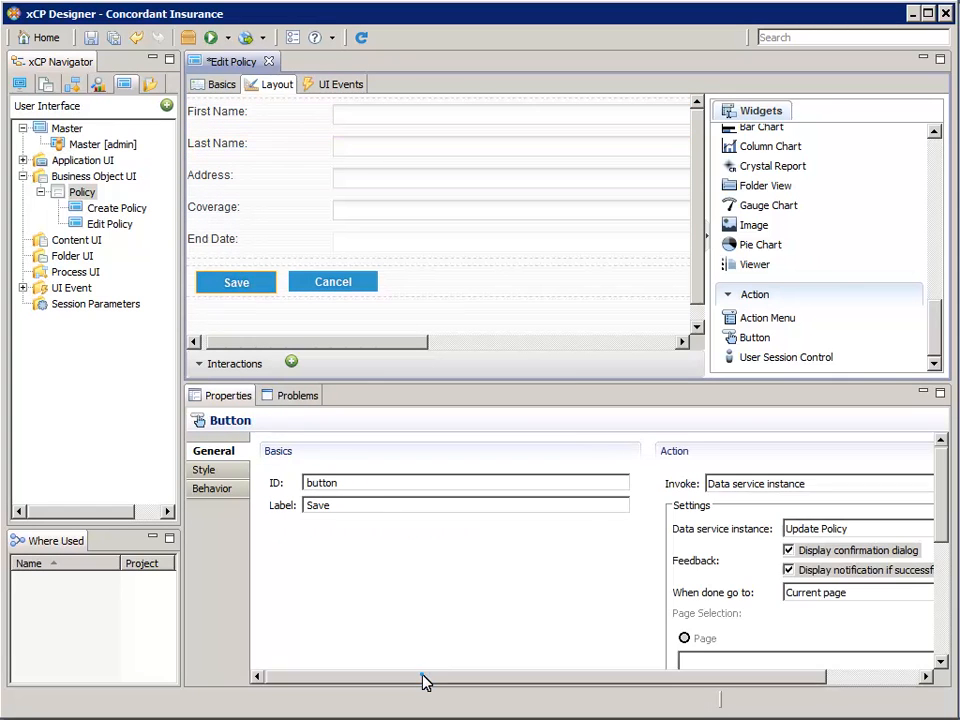
drag(754, 681, 851, 686)
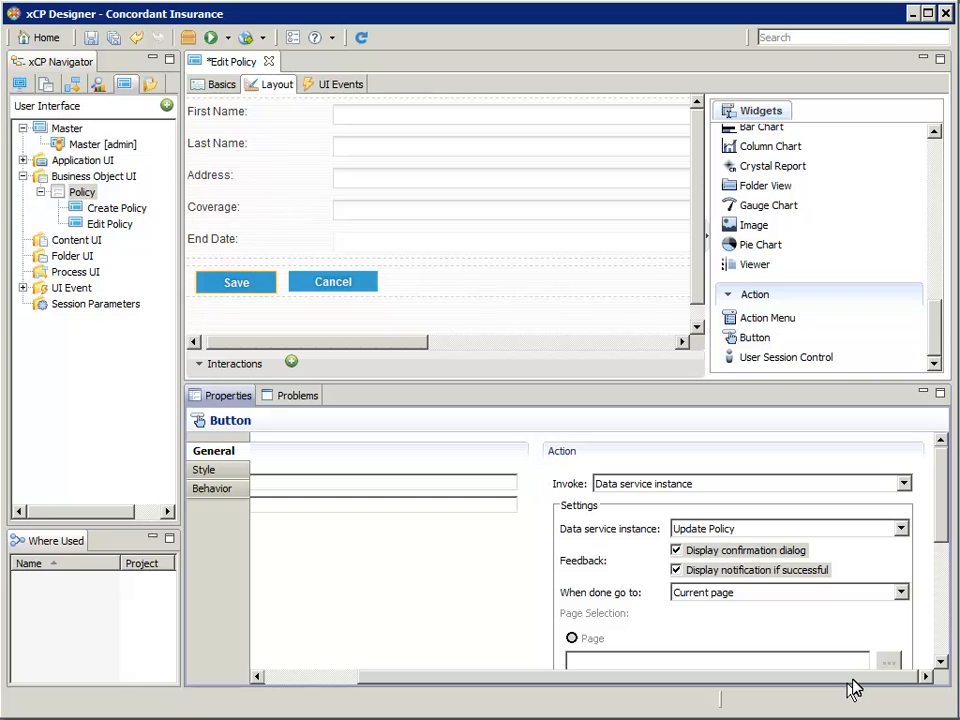
drag(944, 530, 948, 565)
click(902, 523)
click(740, 553)
click(906, 523)
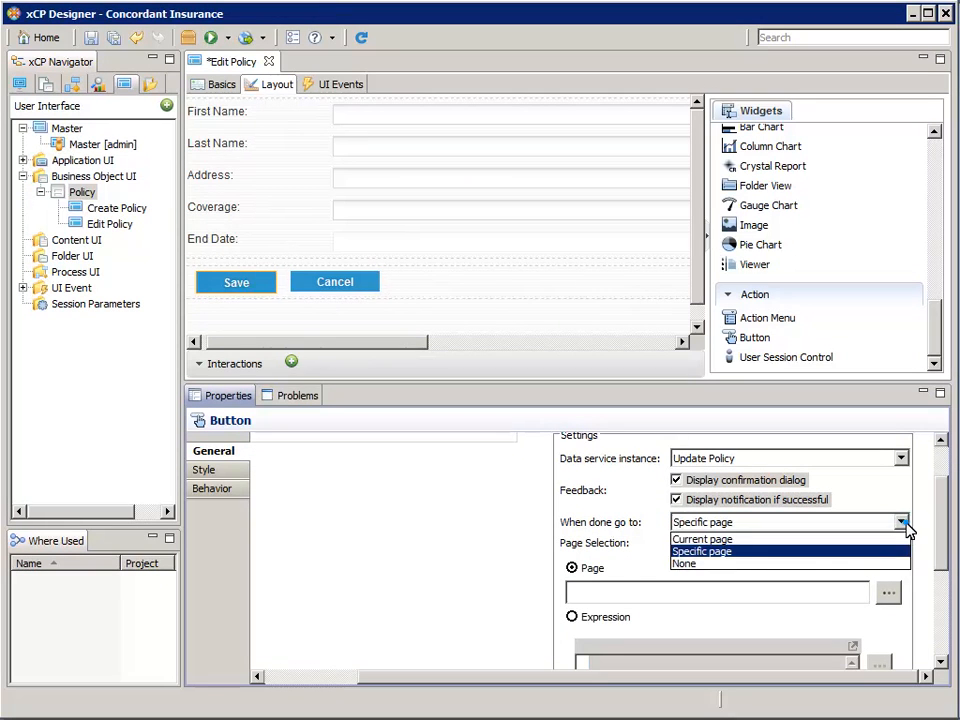
click(890, 594)
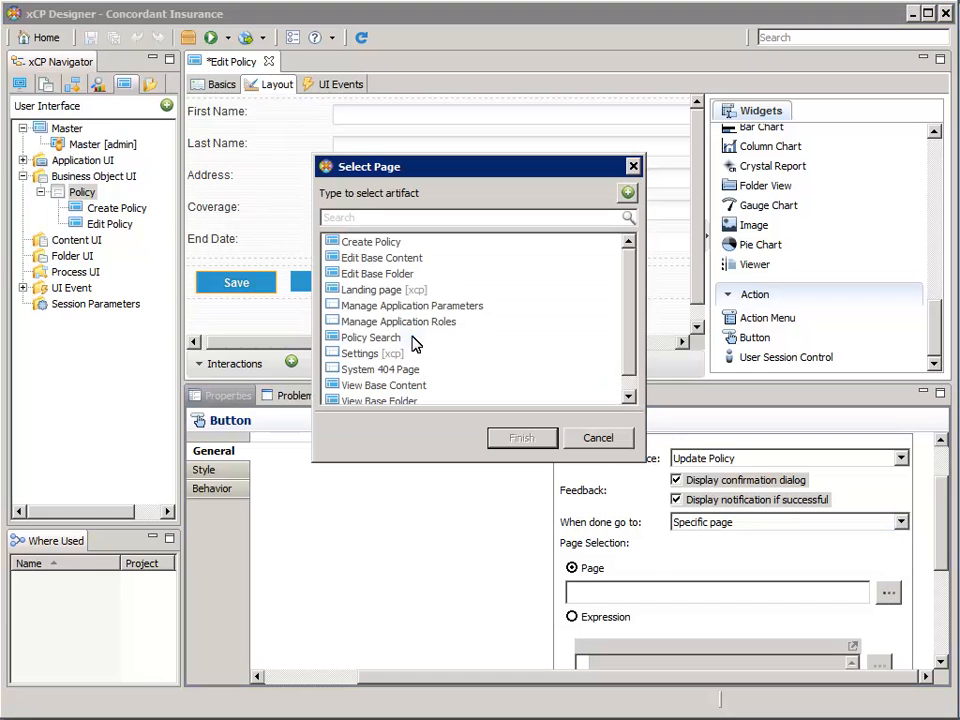
click(412, 339)
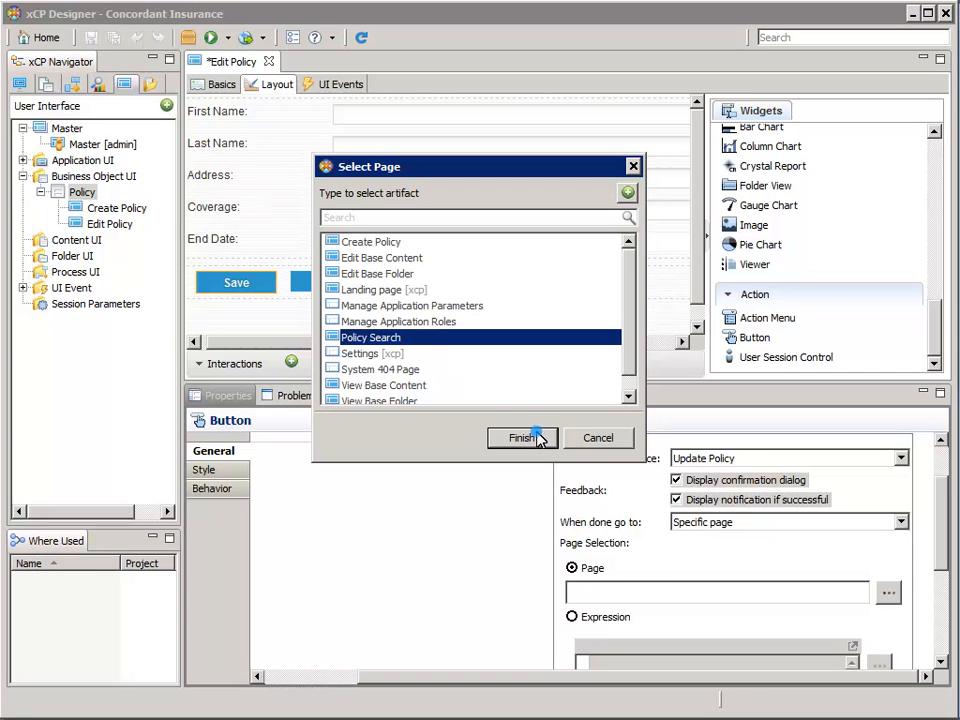
click(522, 438)
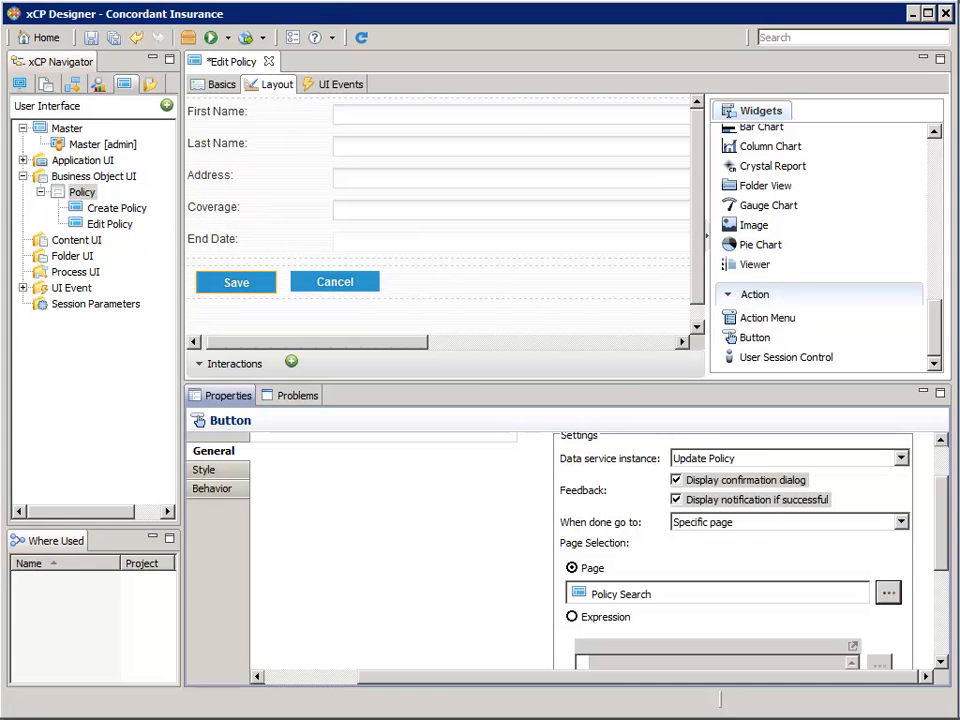
- Save the Edit Policy page and close it
click(91, 38)
click(264, 62)
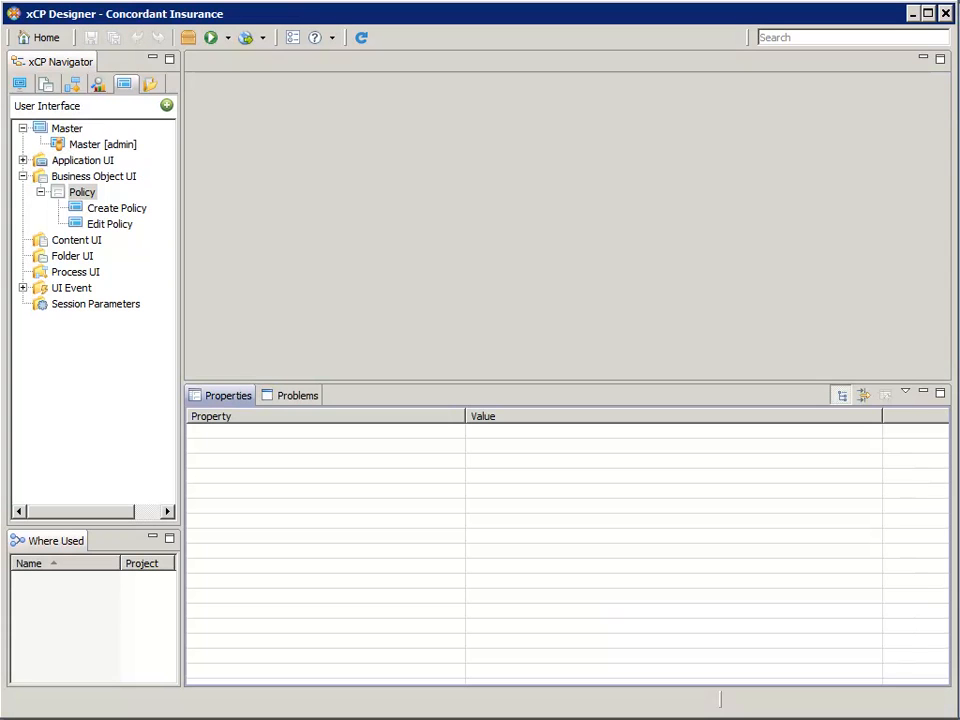
- Create a context menu for the Policy object and change its Edit Policy action's label to "Edit Policy..."
right_click(88, 194)
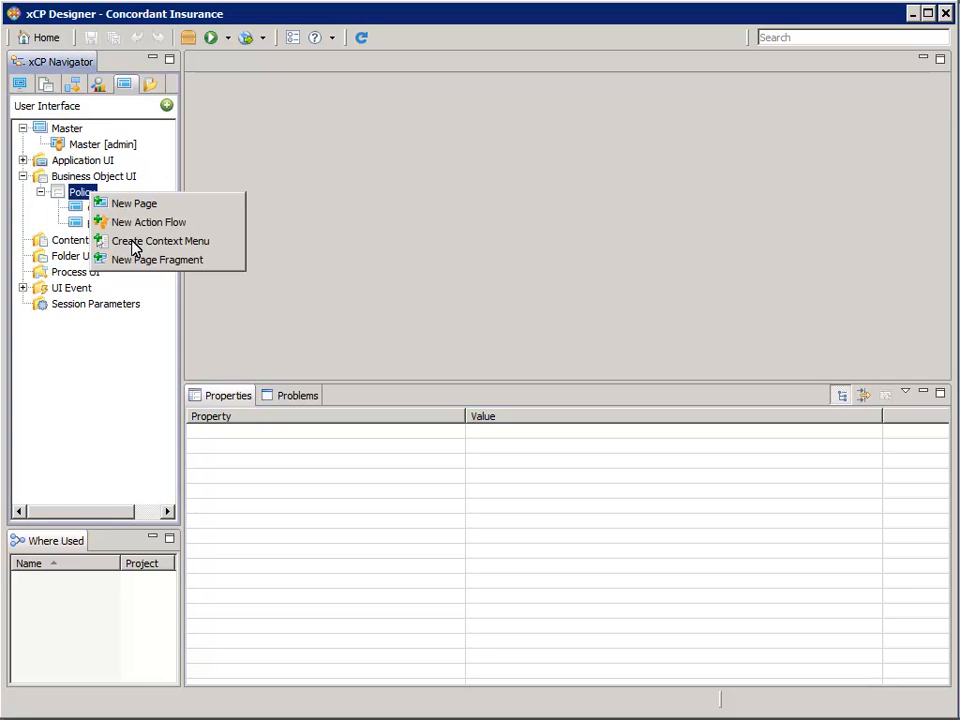
click(135, 247)
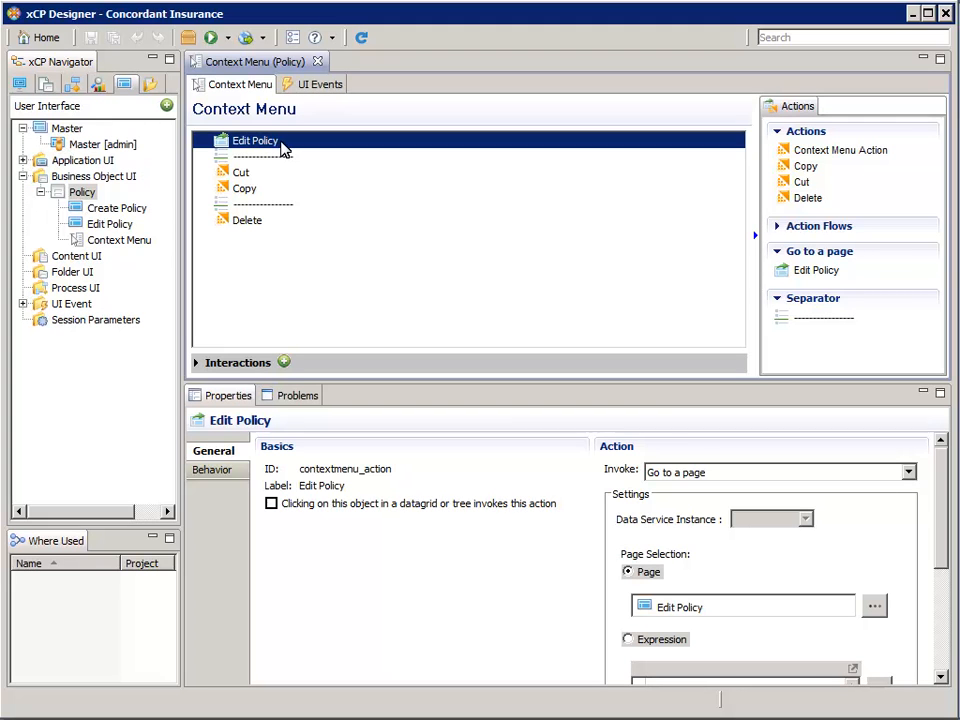
click(347, 486)
text(...)
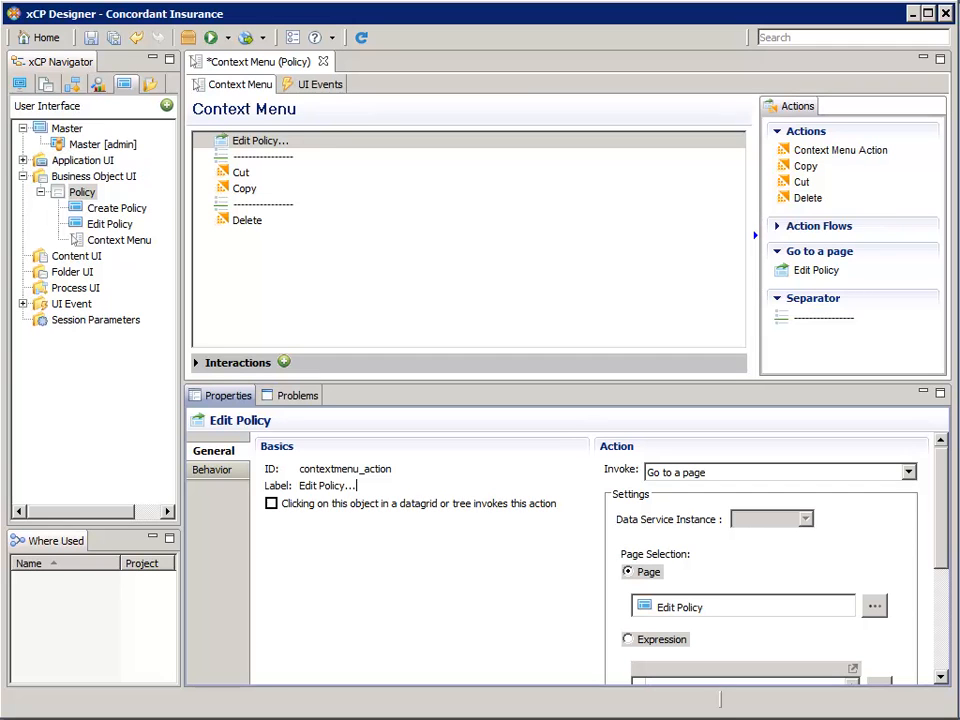
- Change the label of the context menu's Delete action to "Delete Policy"
click(255, 222)
click(330, 487)
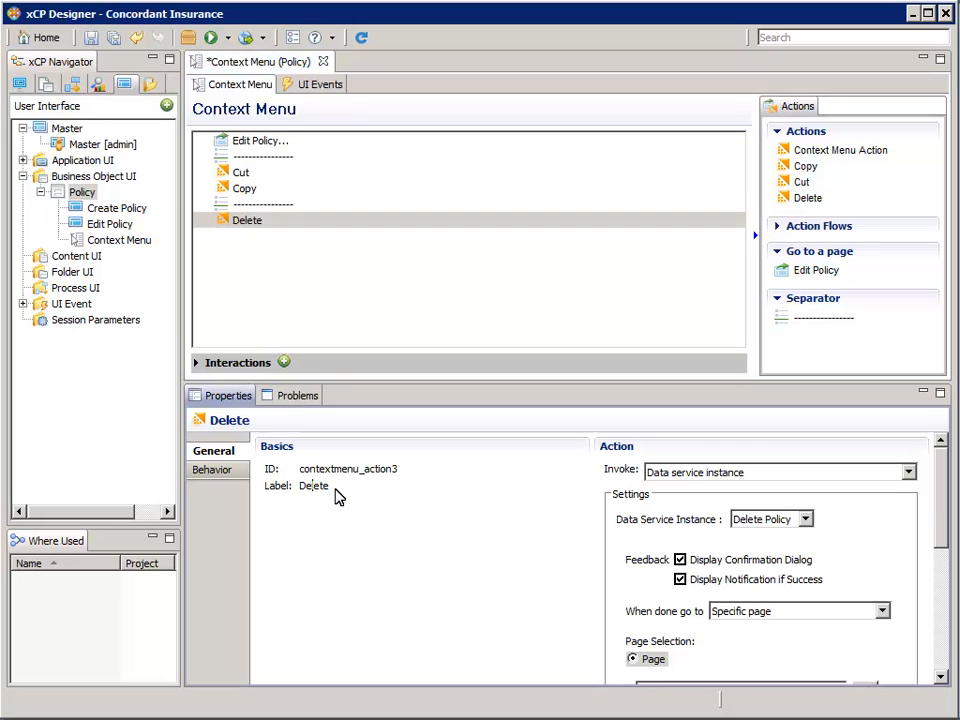
text(Policy...)
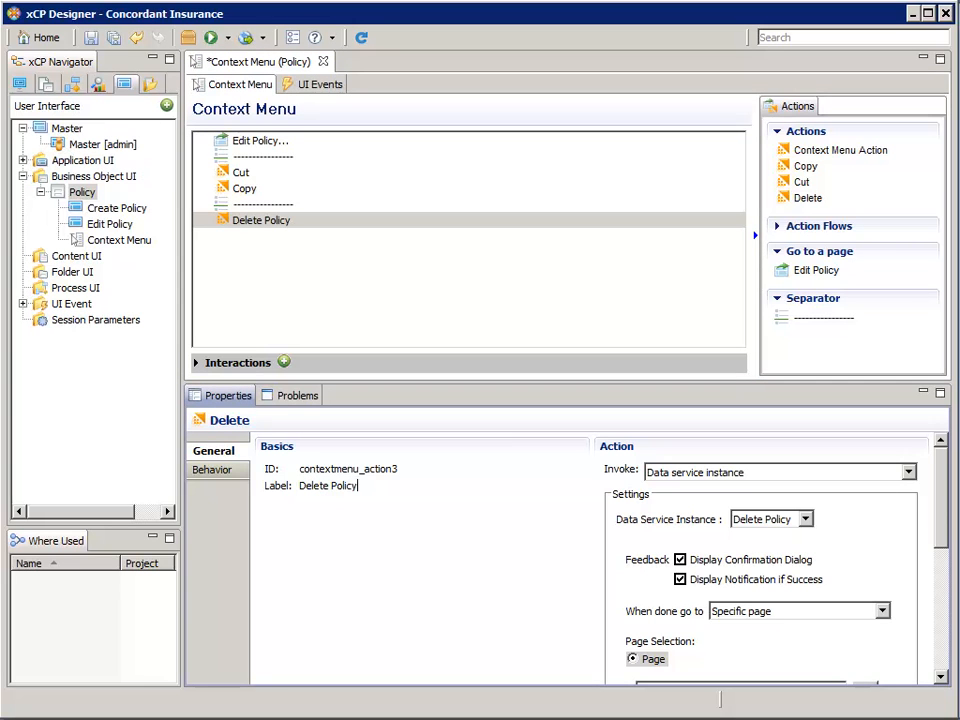
key(BackSpace)
key(BackSpace)
key(BackSpace)
- Insert the date function differenceDays into the "Disabled when" condition of the Edit Policy... action
click(270, 145)
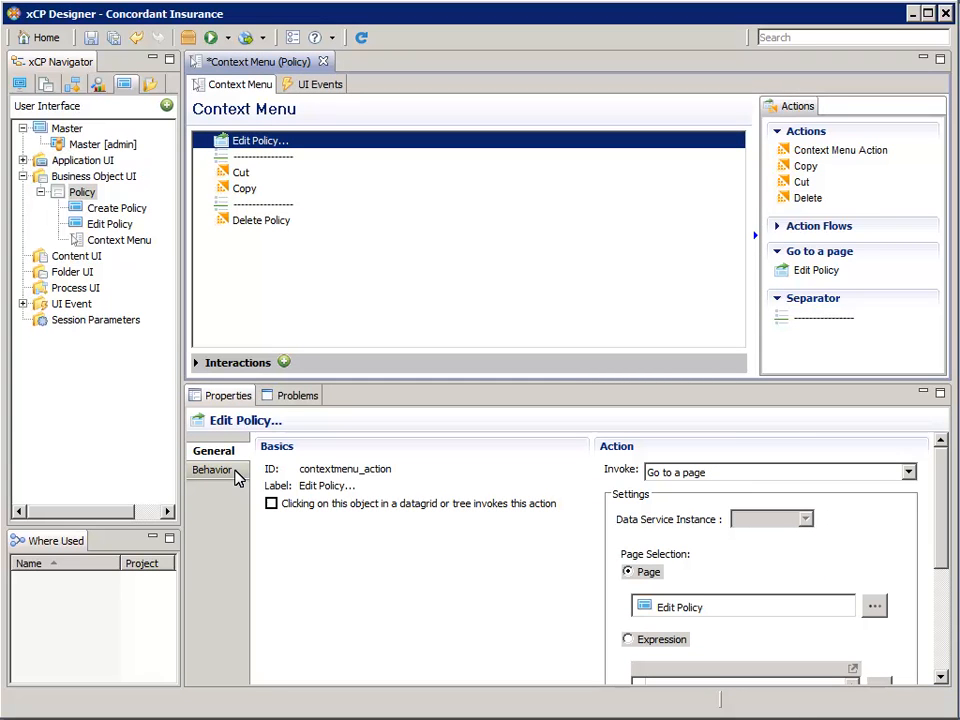
click(237, 478)
click(388, 597)
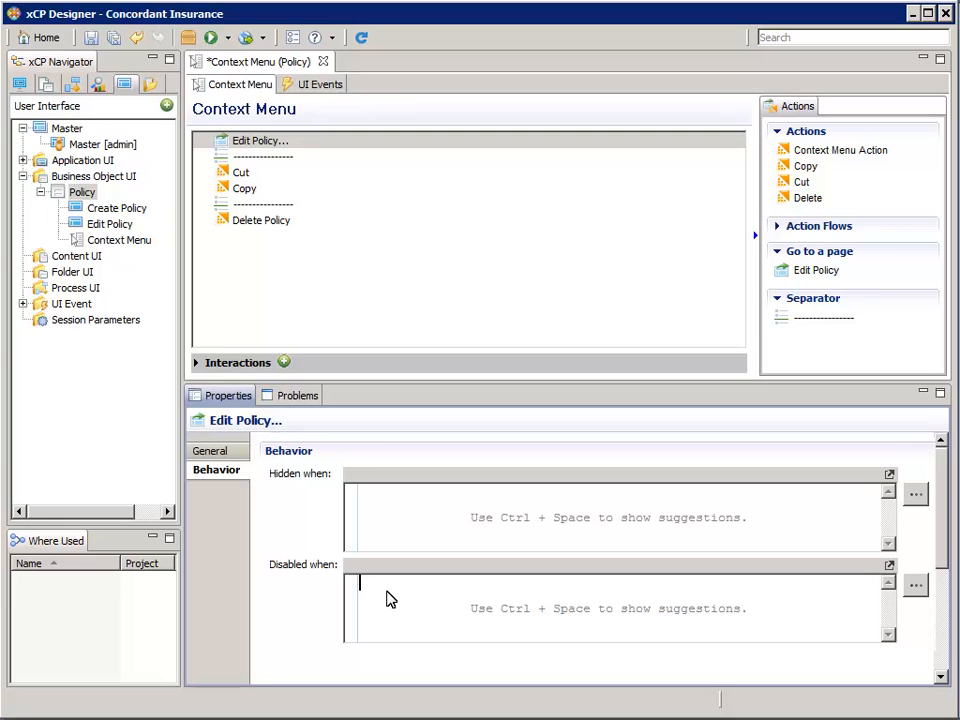
click(921, 586)
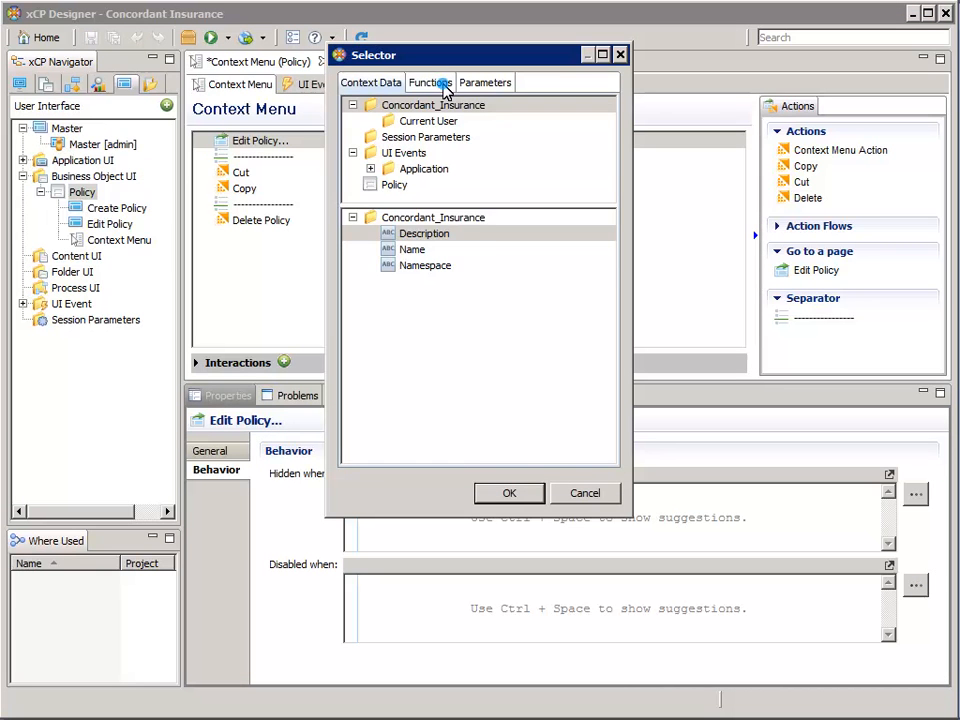
click(445, 84)
click(375, 149)
click(370, 313)
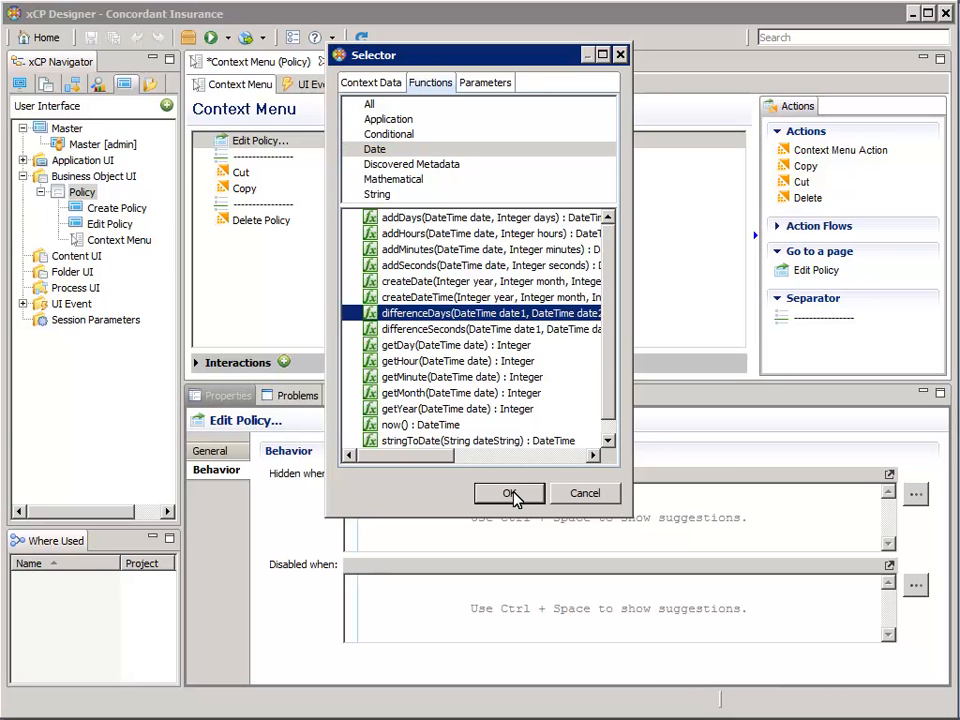
click(510, 494)
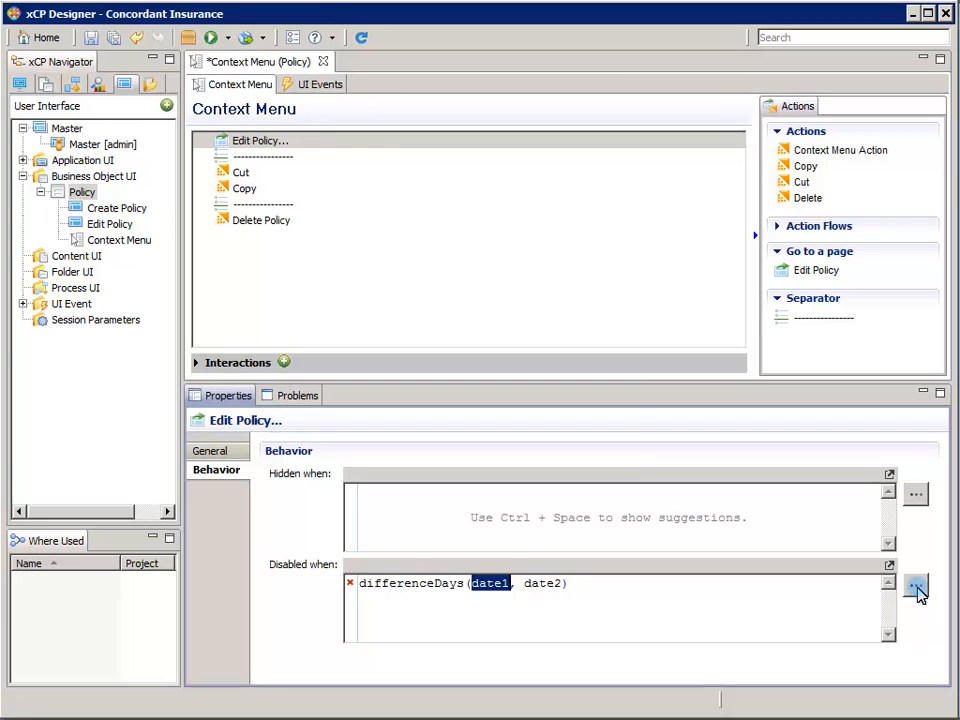
- Replace the date1 argument of differenceDays with the date function today()
click(918, 588)
click(443, 84)
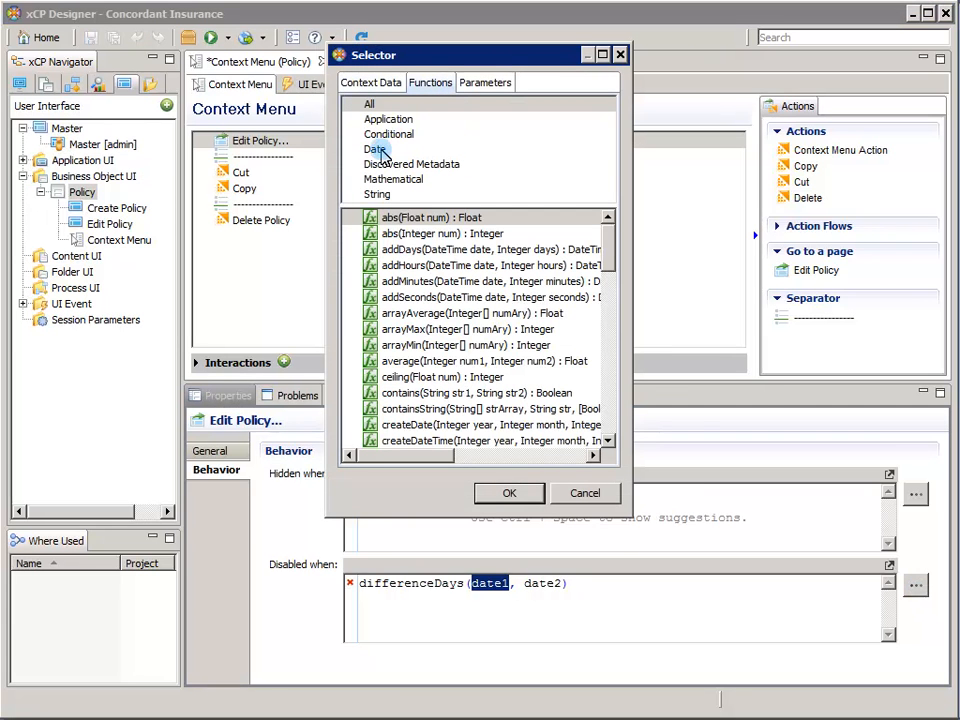
click(375, 149)
scroll(611, 315, down, 1)
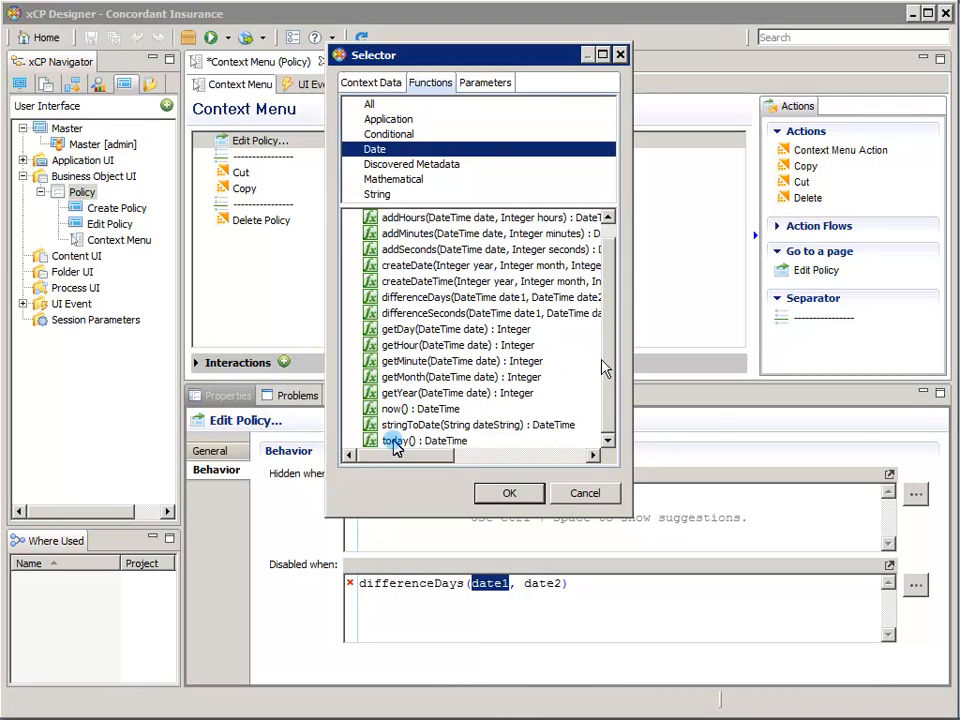
click(507, 494)
- Replace the date2 argument of differenceDays with the Policy object's End Date attribute
double_click(560, 584)
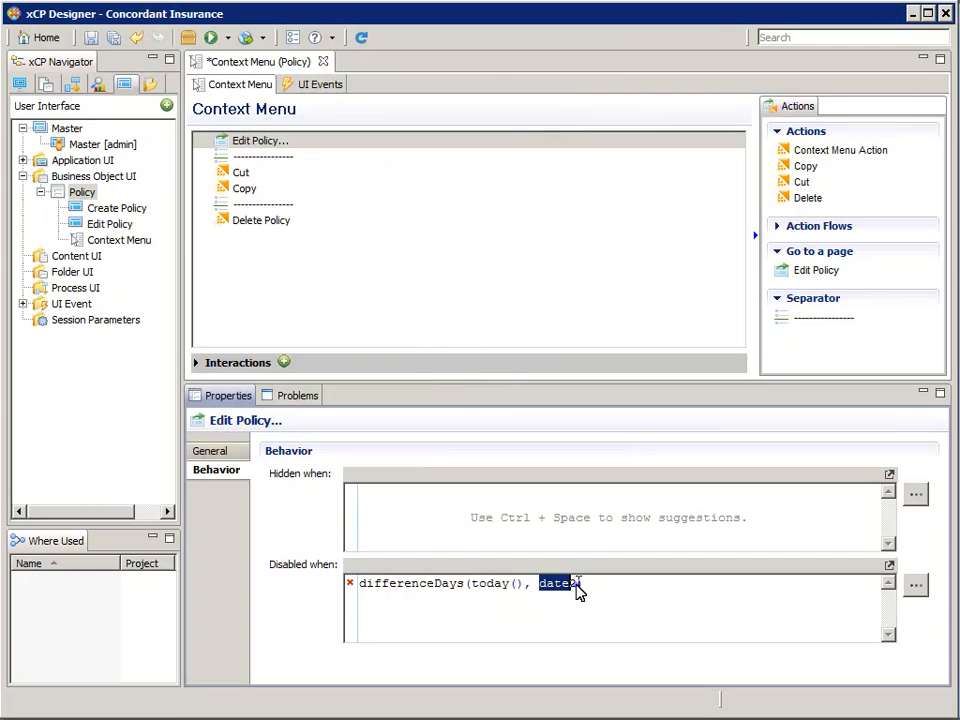
click(916, 587)
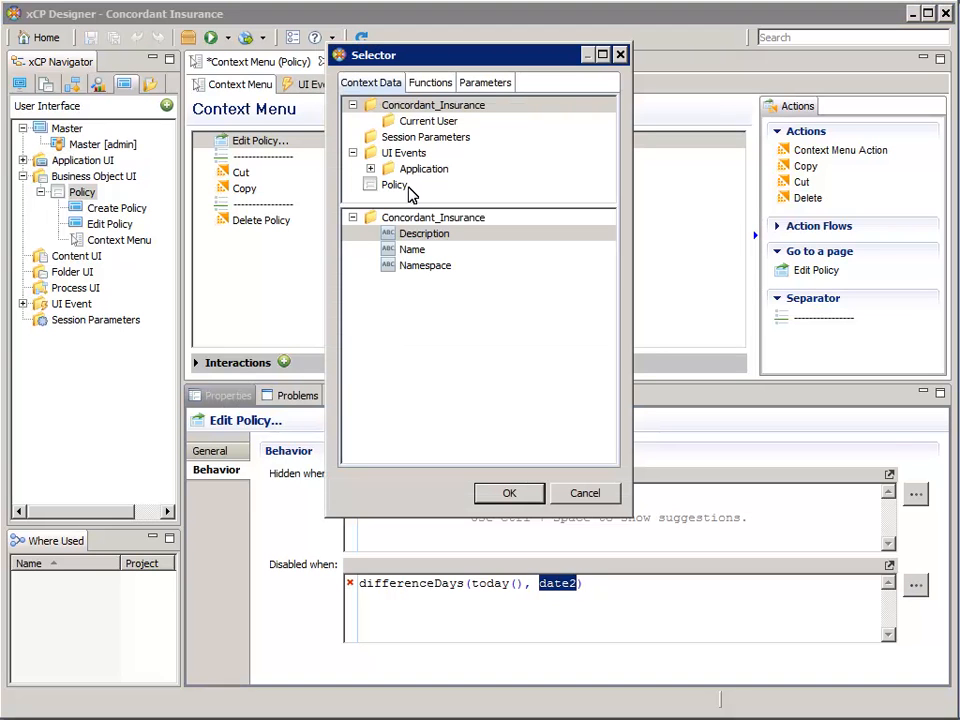
click(405, 187)
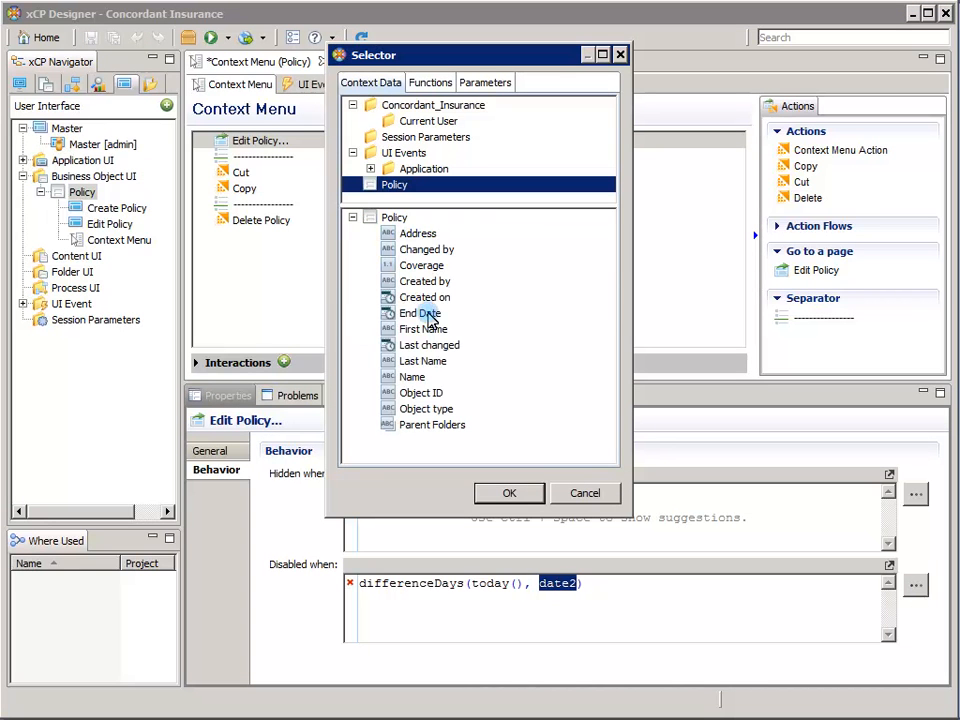
click(428, 315)
click(510, 494)
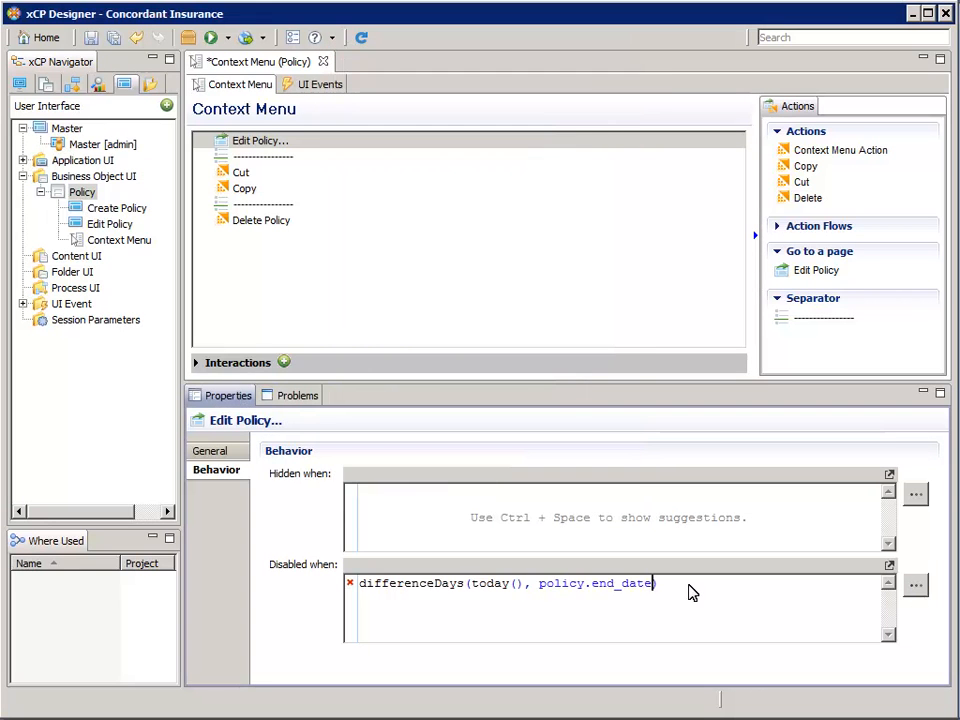
- Complete the disabling condition with "> 0" after the function, and save and close the Policy context menu
key(End)
text(> )
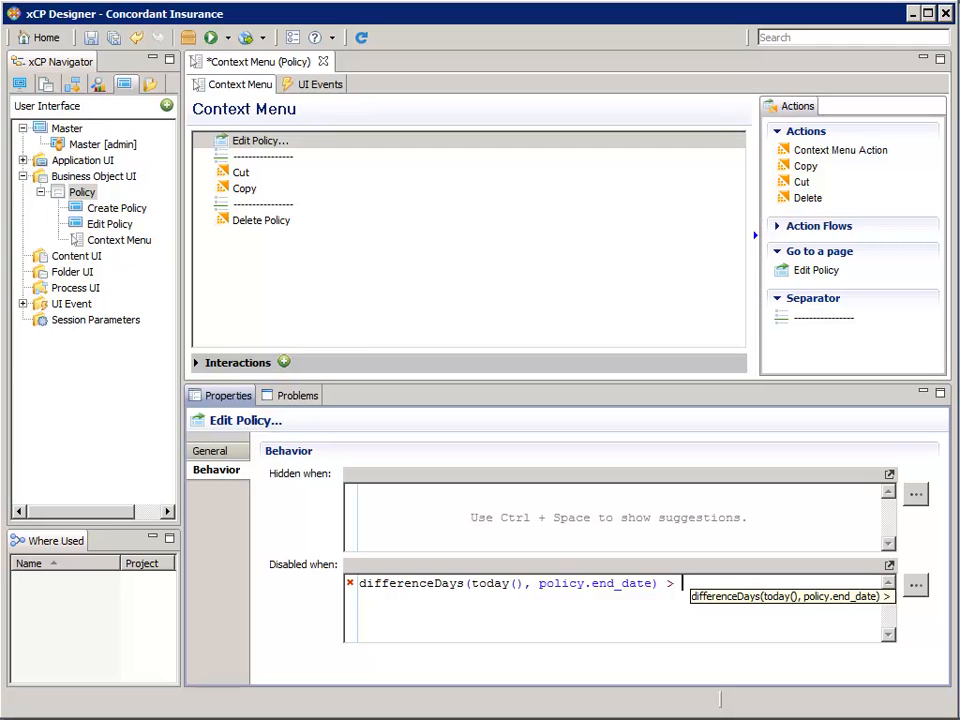
text(0)
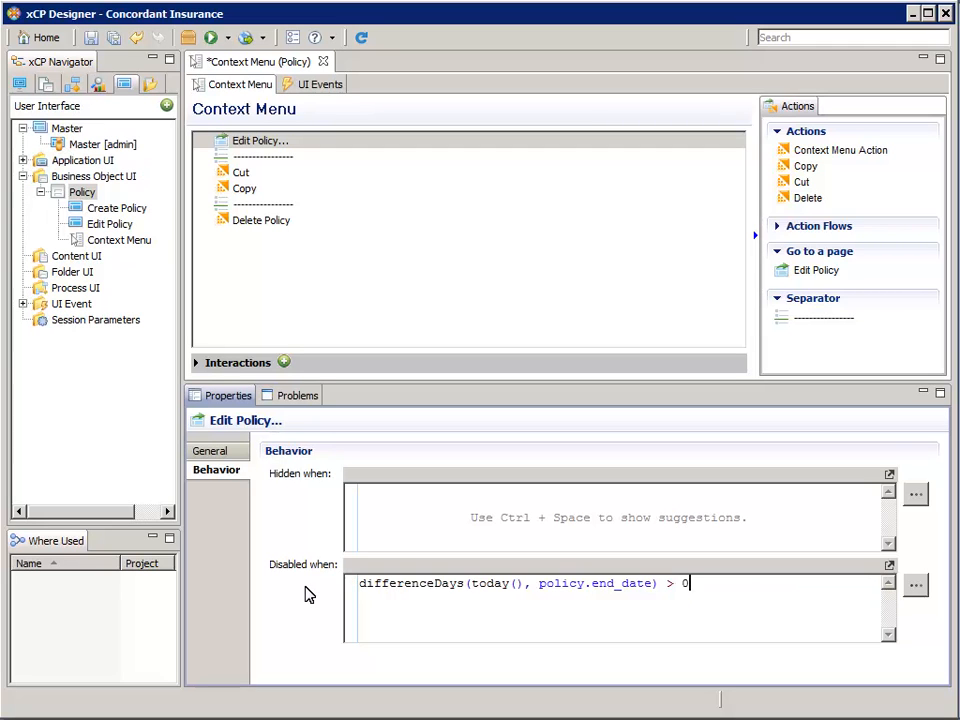
click(91, 38)
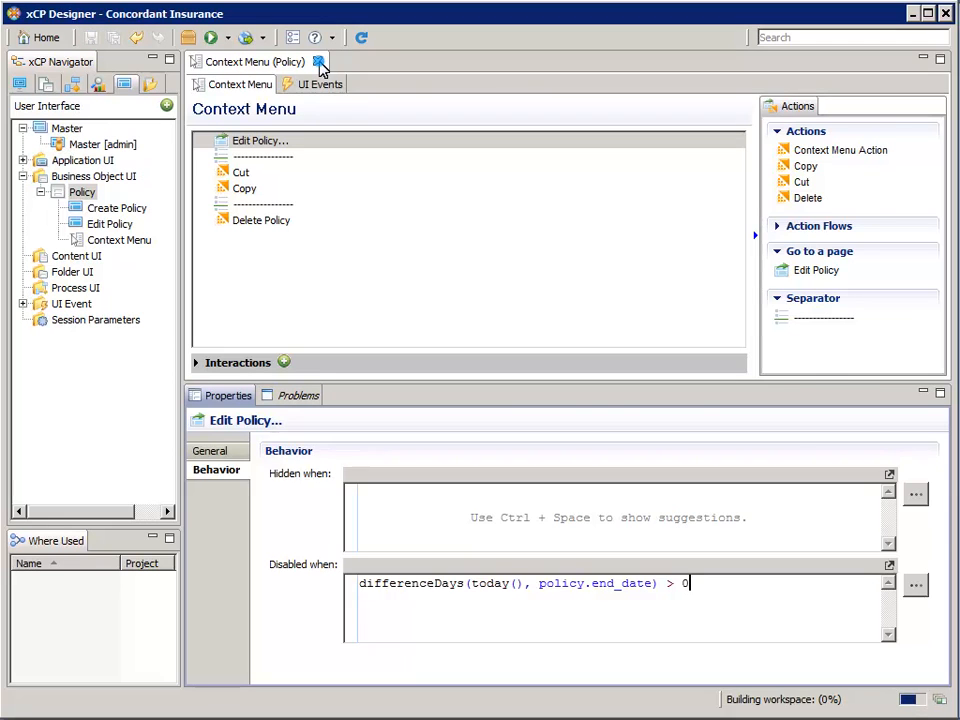
click(318, 62)
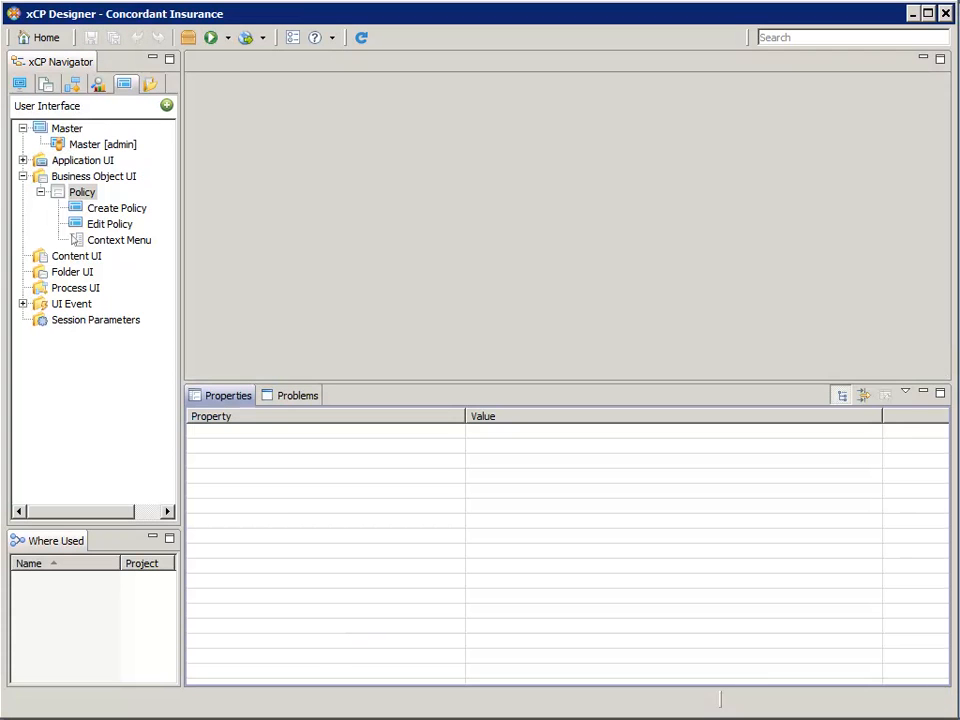